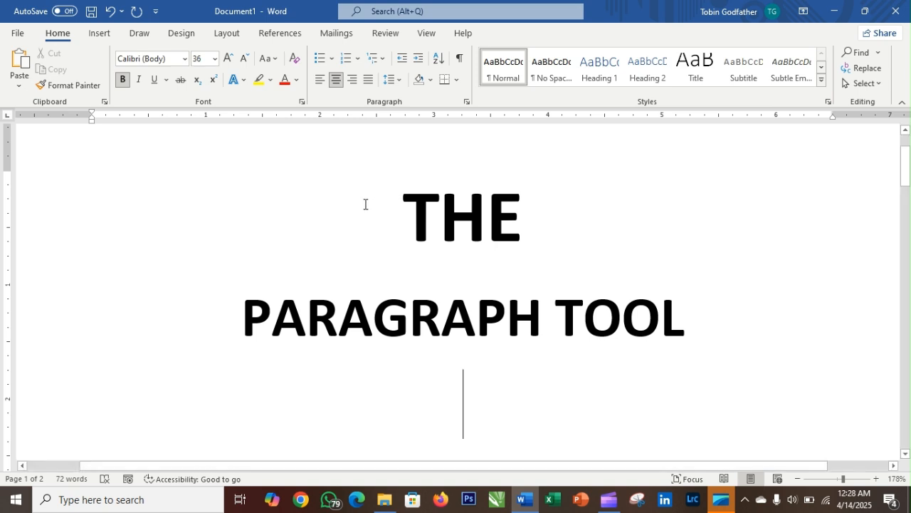
- Left-align the date line on page 2
scroll(366, 203, "down", 5)
scroll(364, 197, "down", 8)
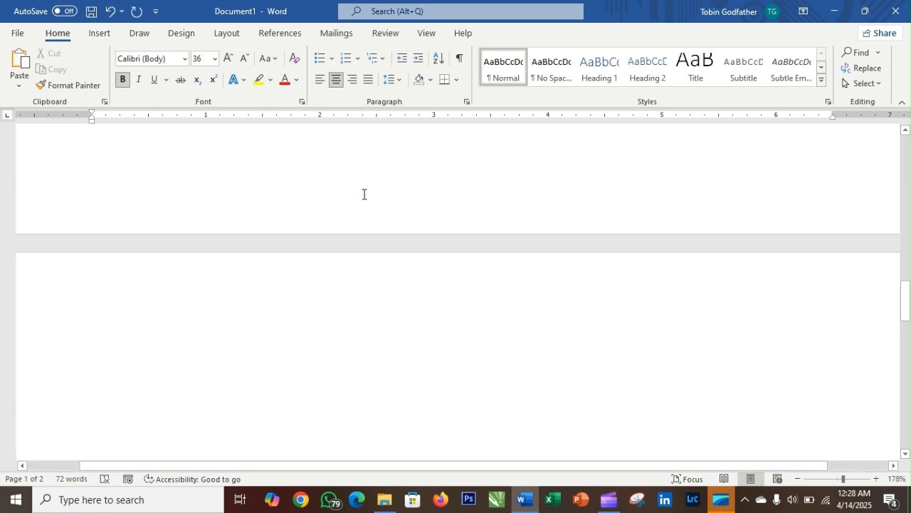
scroll(359, 186, "down", 2)
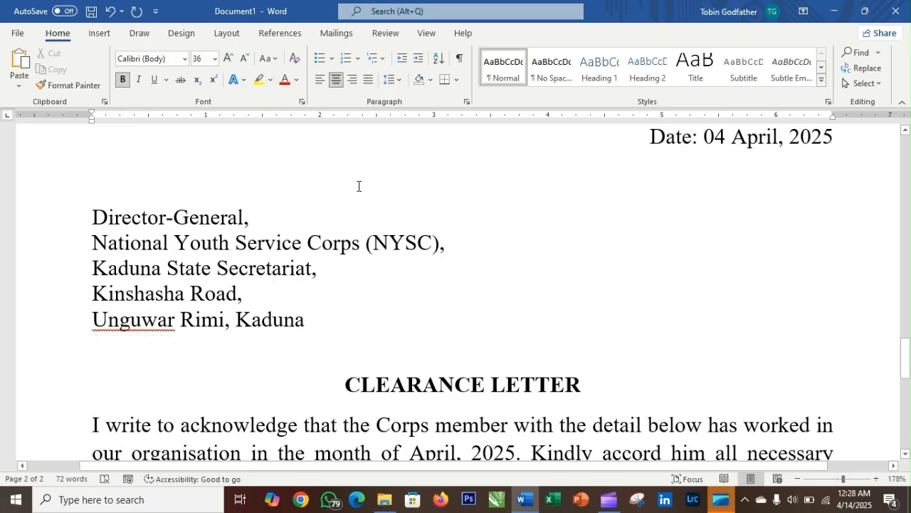
scroll(359, 186, "down", 2)
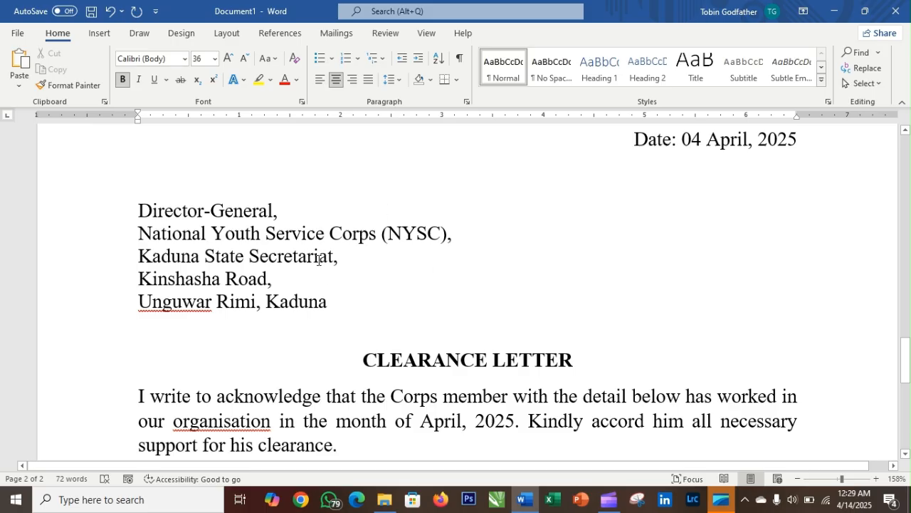
scroll(319, 258, "down", 2)
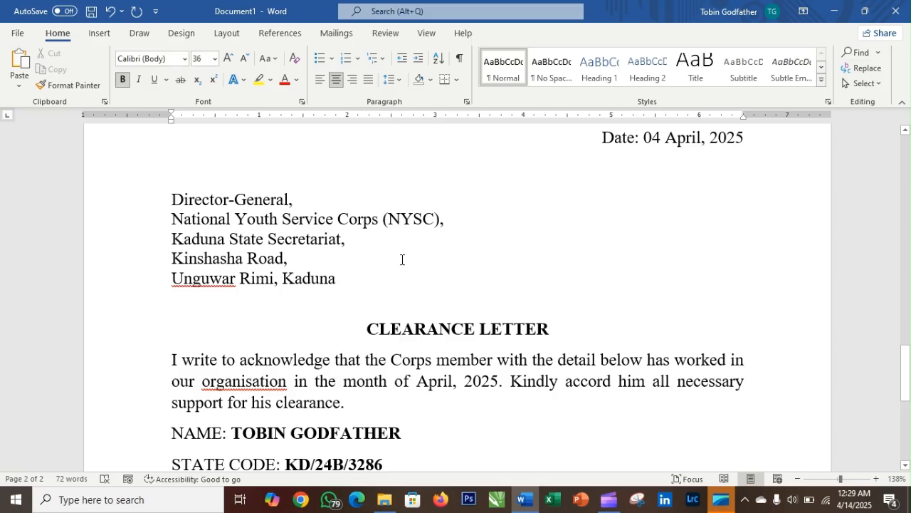
scroll(403, 261, "down", 1)
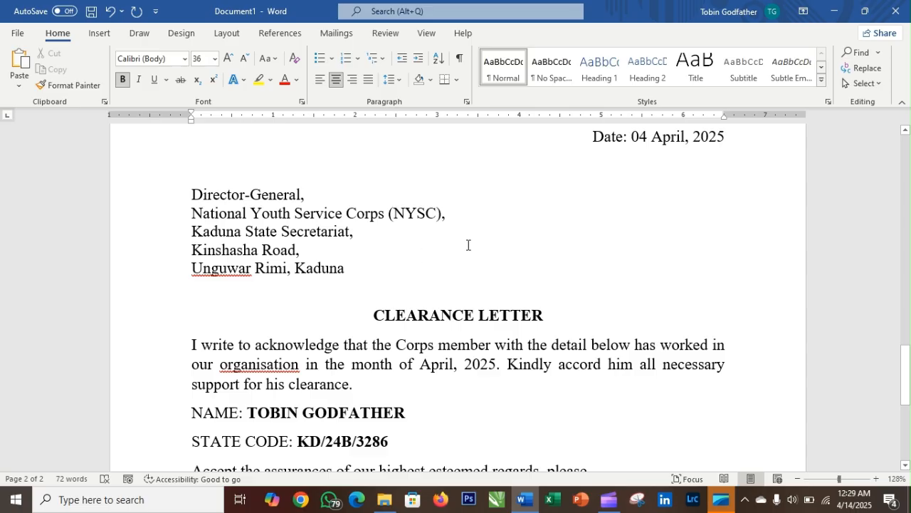
left_click(593, 137)
key("ctrl+e")
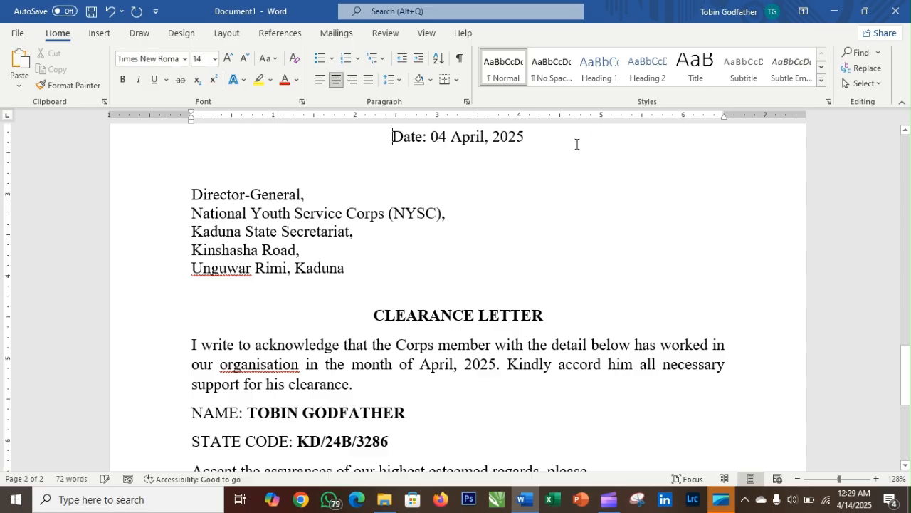
key("ctrl+l")
- Delete the blank line above 'Director-General,' and keep it as its own paragraph
left_click(192, 195)
key("BackSpace")
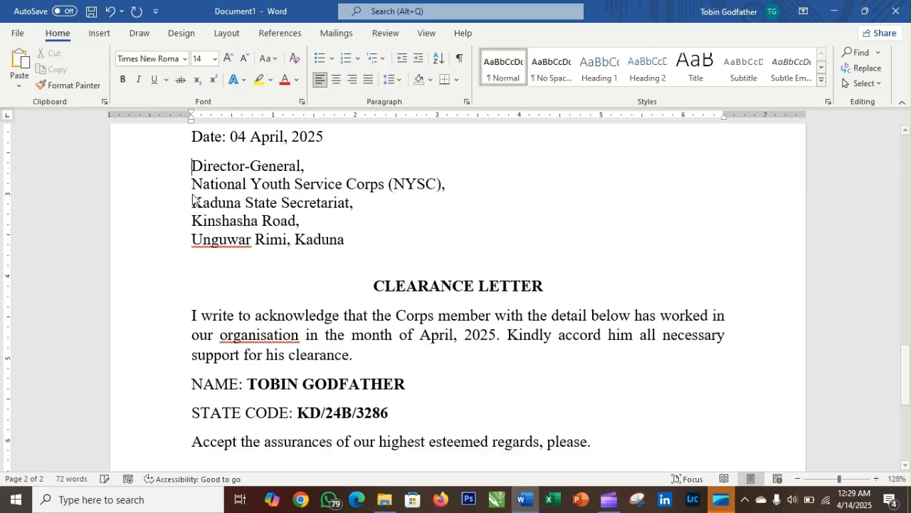
key("BackSpace")
key("Return")
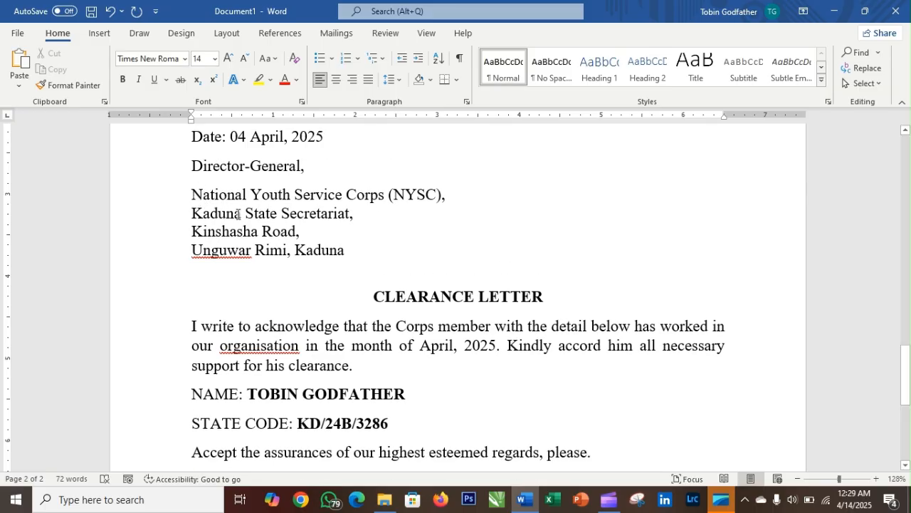
scroll(239, 213, "up", 3)
- Type 'Date: 04 April, 2025' in the empty top paragraph
left_click(210, 182)
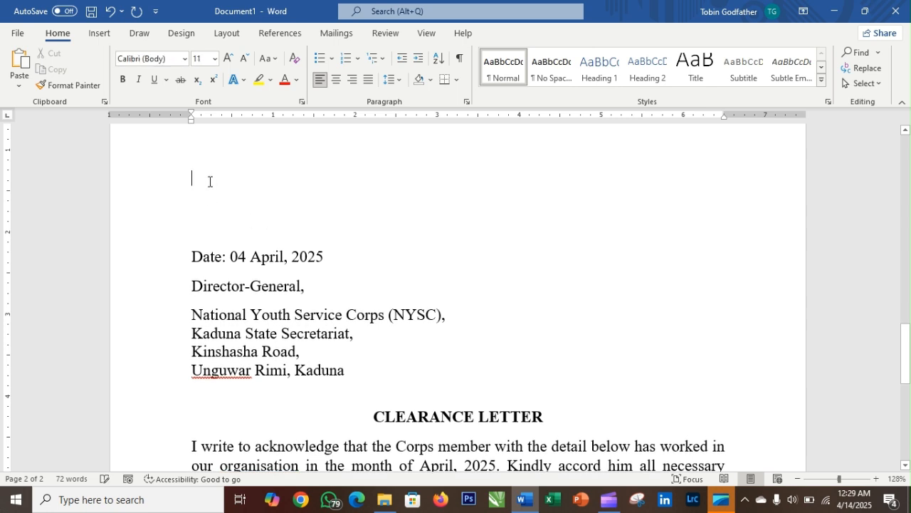
type("da")
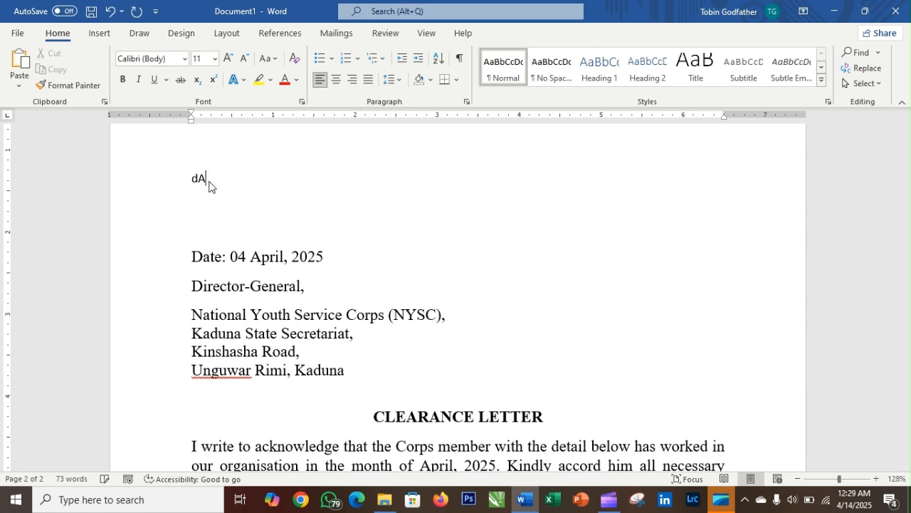
key("BackSpace")
key("BackSpace")
type("Date")
type(": ")
type("06")
key("BackSpace")
type("04 Apri;")
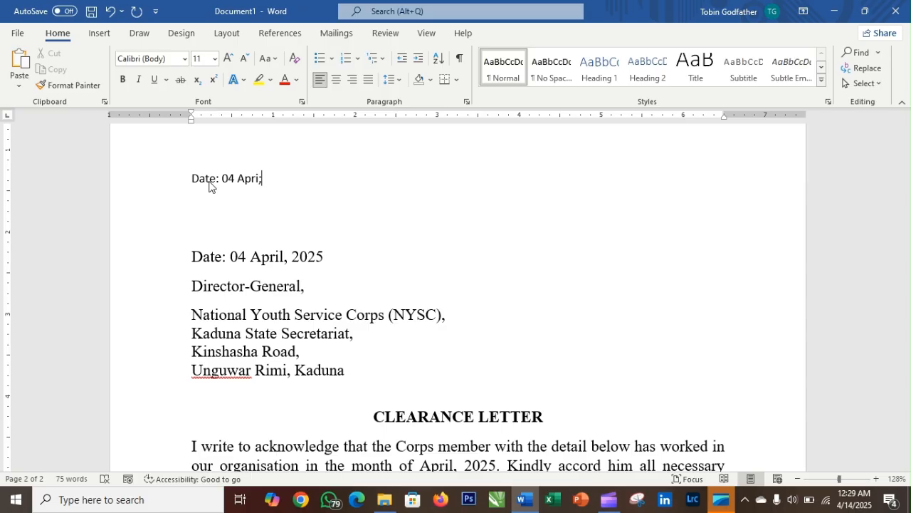
key("BackSpace")
type("l, 2025")
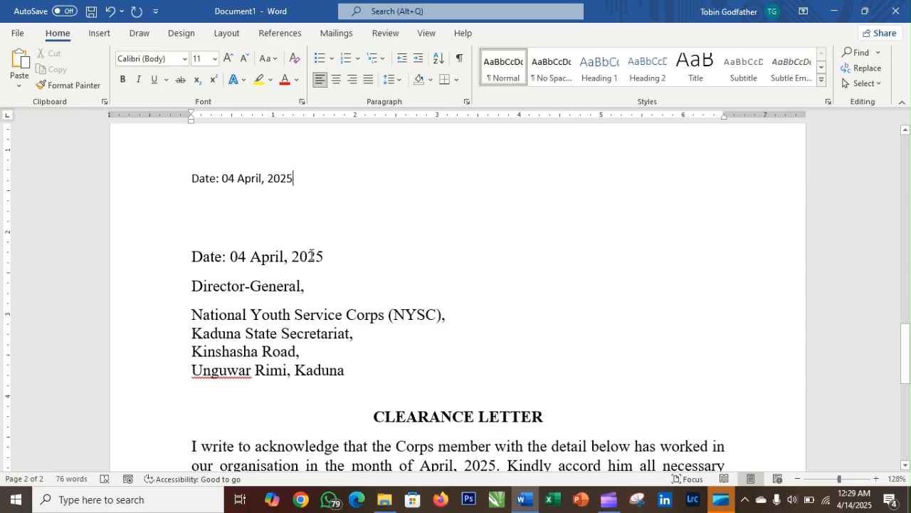
- Delete the old date line and add 'Director General' below the new date
left_click_drag(324, 256, 181, 257)
key("BackSpace")
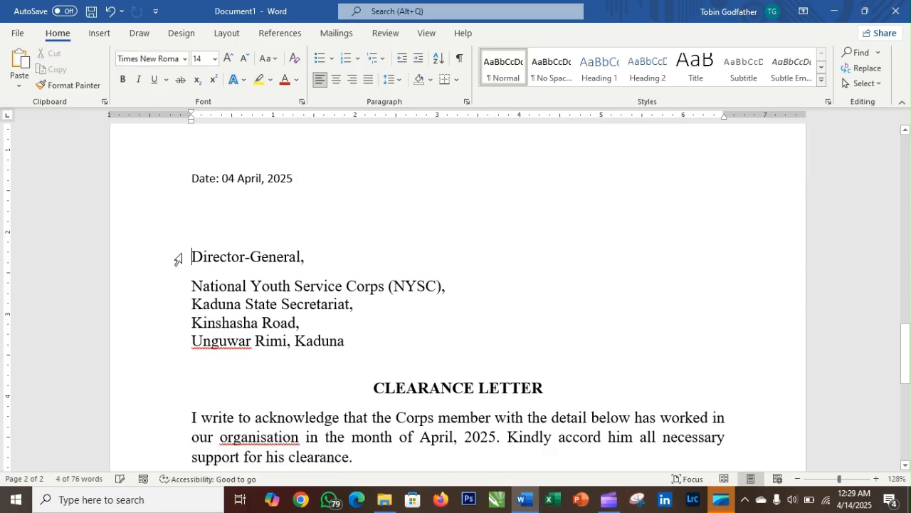
left_click(301, 185)
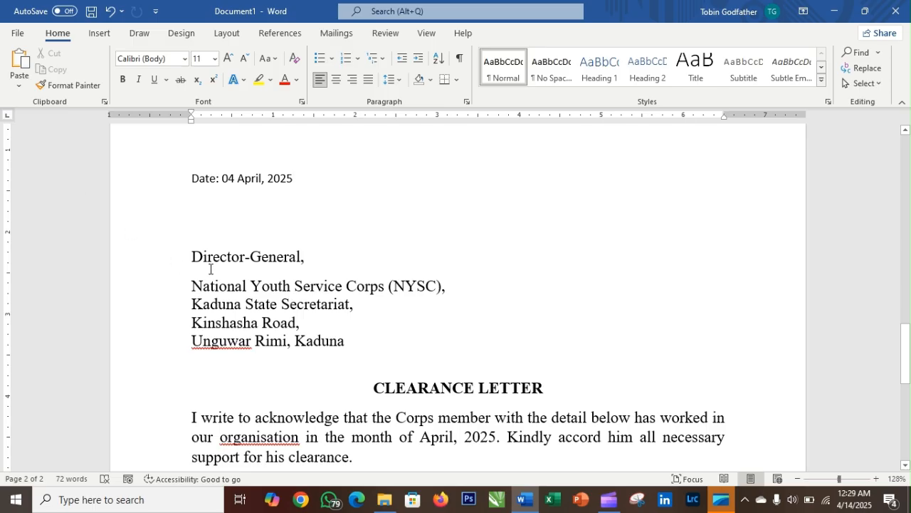
key("Return")
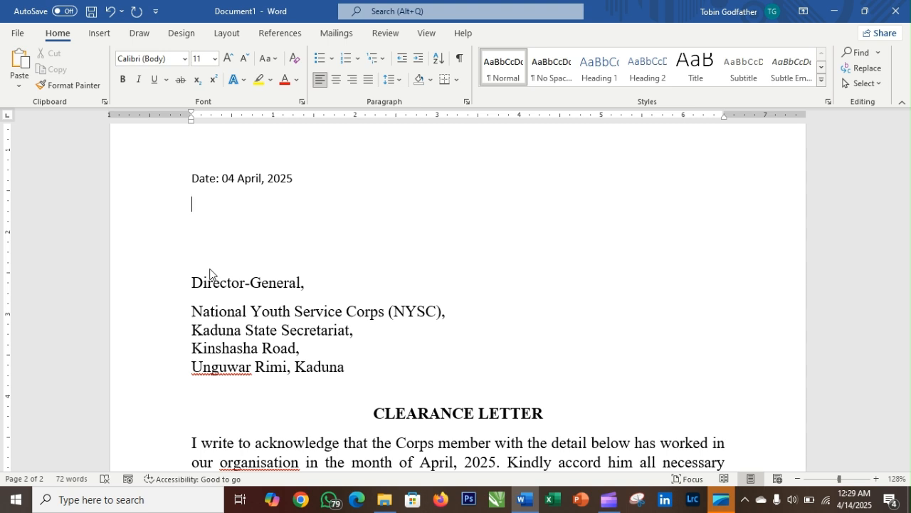
type("Director General")
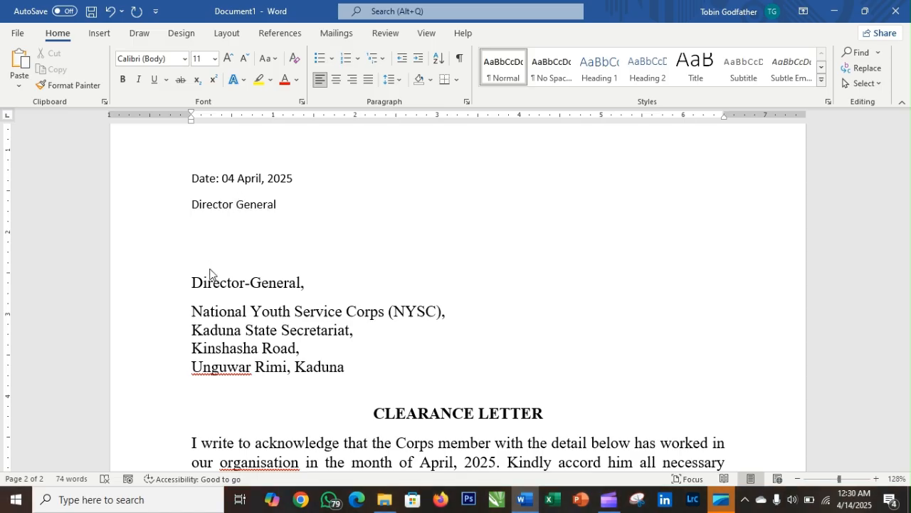
- Add the line 'National Youth Service Corps (NYSC' under Director General
key("Return")
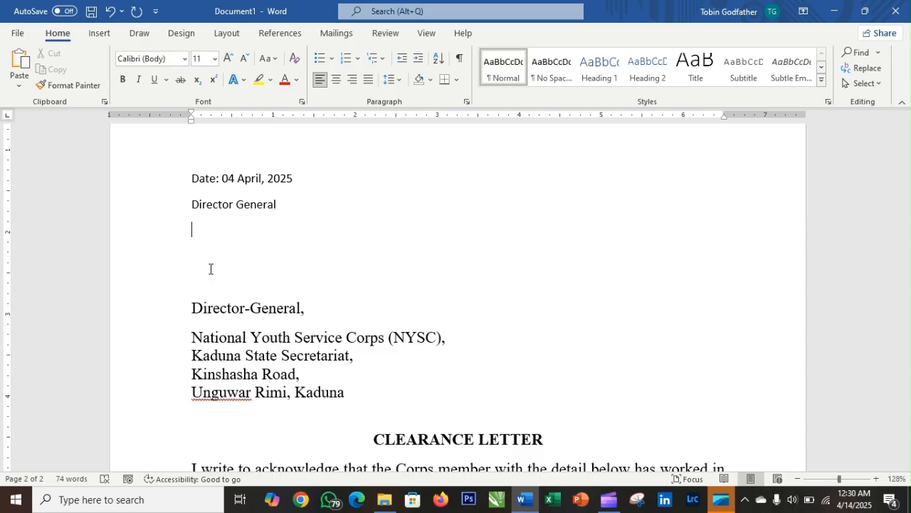
type("National Youth sERV")
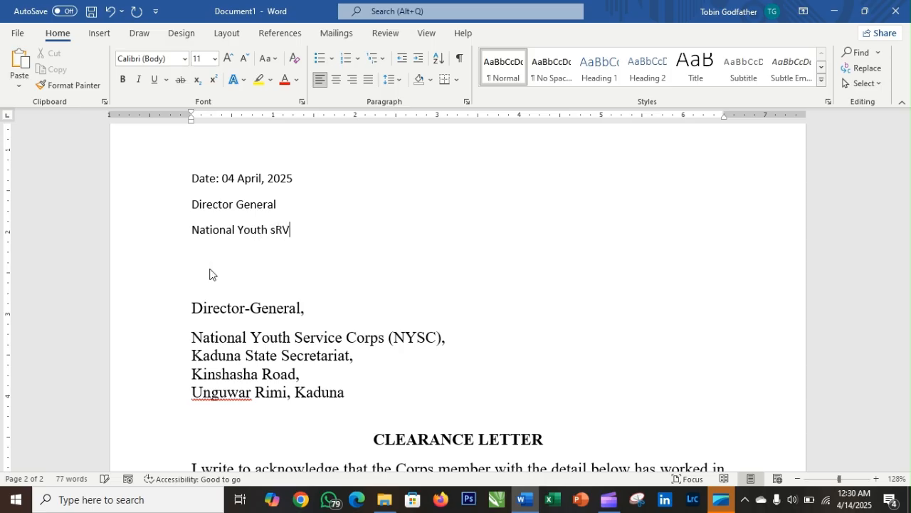
key("BackSpace")
key("BackSpace")
key("BackSpace")
key("BackSpace")
type("Service Corps *")
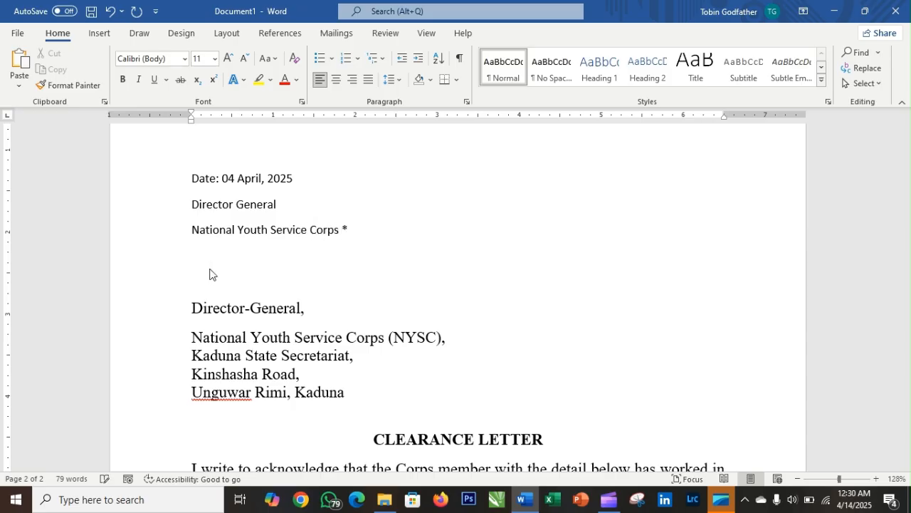
key("BackSpace")
type("(NYSC")
- Add 'Kaduna State Secretariat,' as the next address line
key("Return")
type("Kadu")
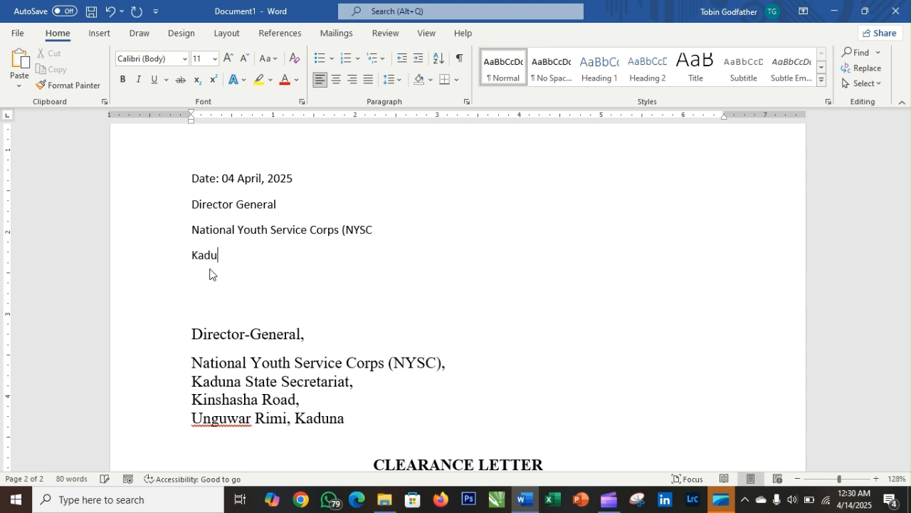
type("nat")
key("BackSpace")
type("State Secretas")
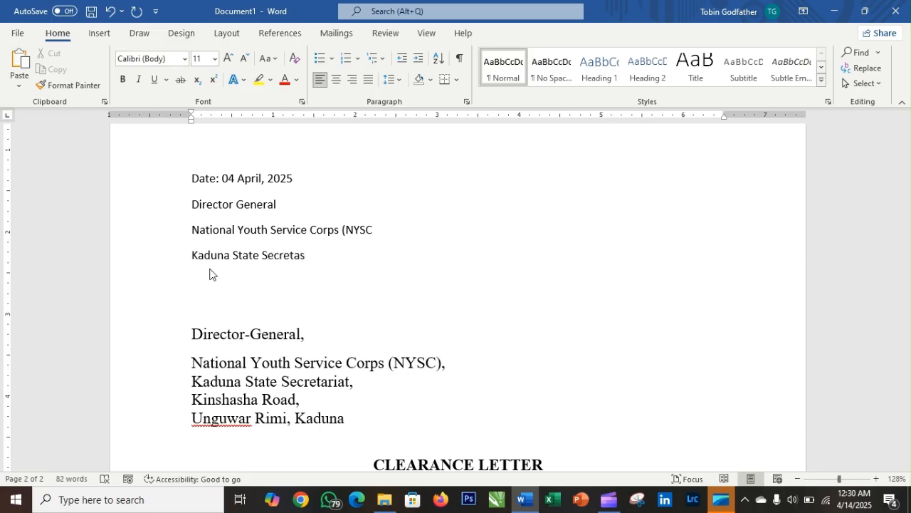
key("BackSpace")
type("iate")
key("BackSpace")
type(",")
- Add the final address lines 'Kinshasa Road' and 'Unguear Rimi, Kaduna'
key("Return")
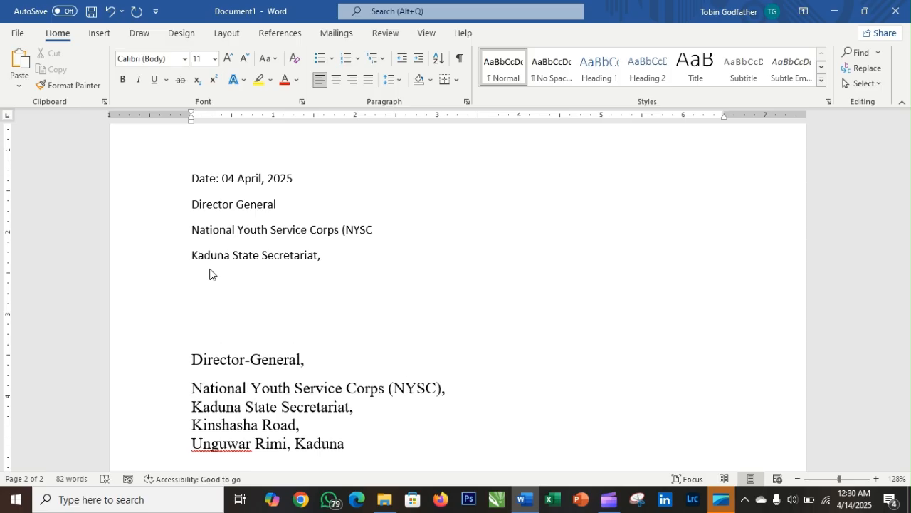
type("Kin")
type("shas")
type("a Ra")
type("od")
key("Return")
scroll(297, 306, "down", 2)
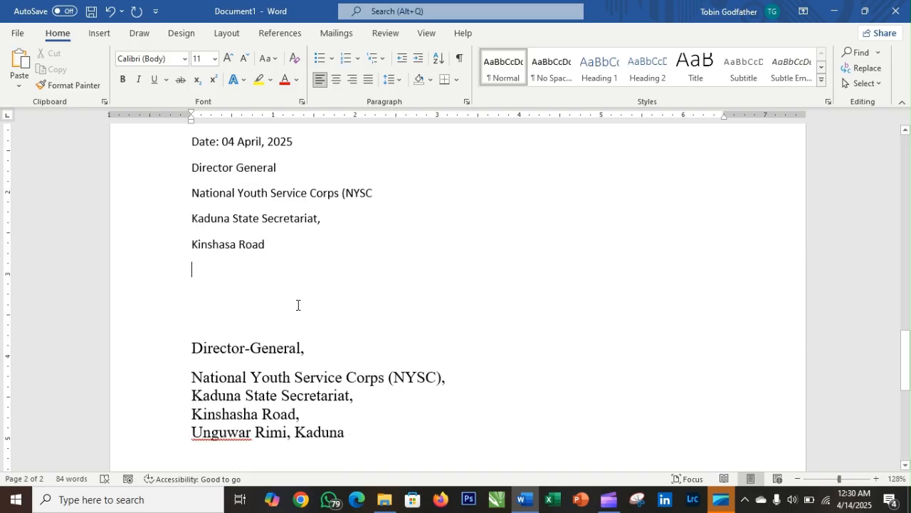
type("U")
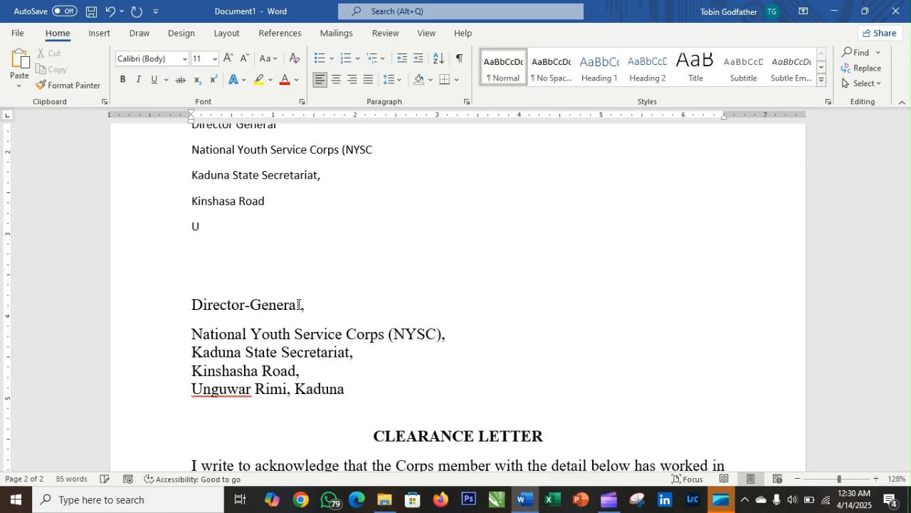
type("nguear Ri,")
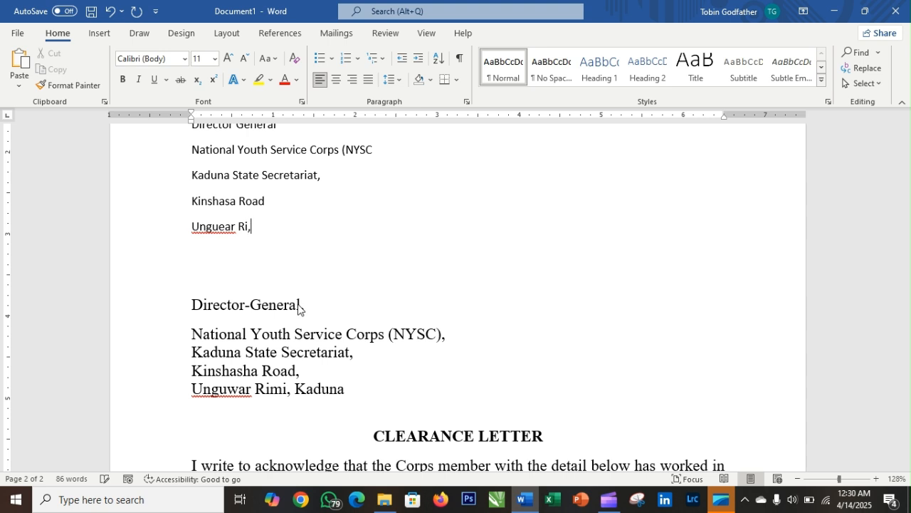
key("BackSpace")
type("mi, Kaduna")
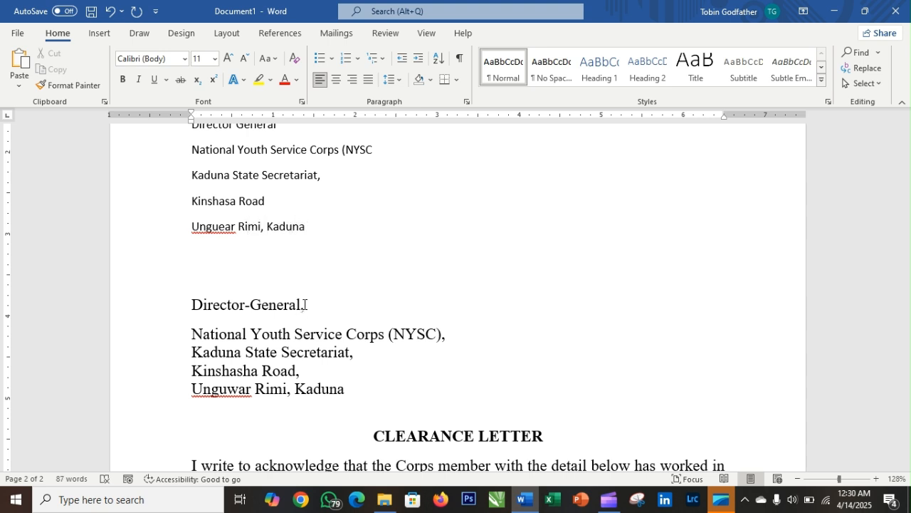
scroll(292, 309, "up", 3)
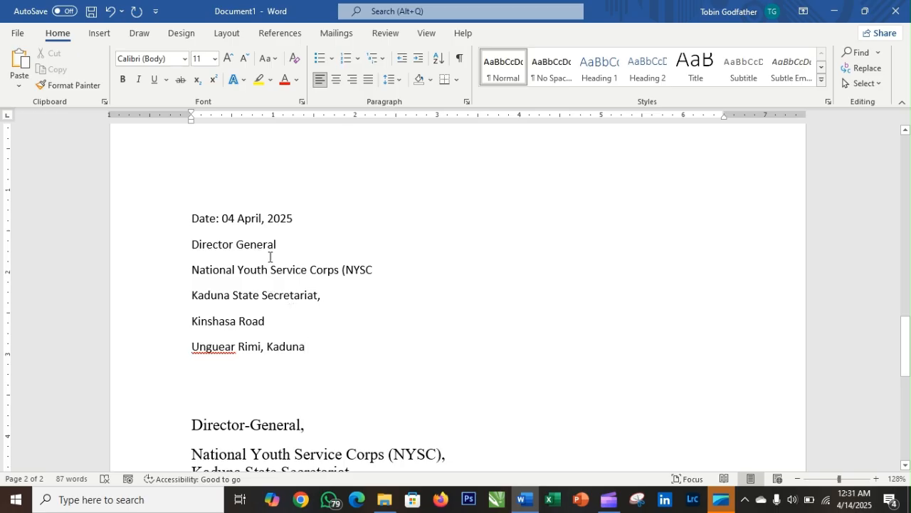
scroll(269, 257, "up", 1)
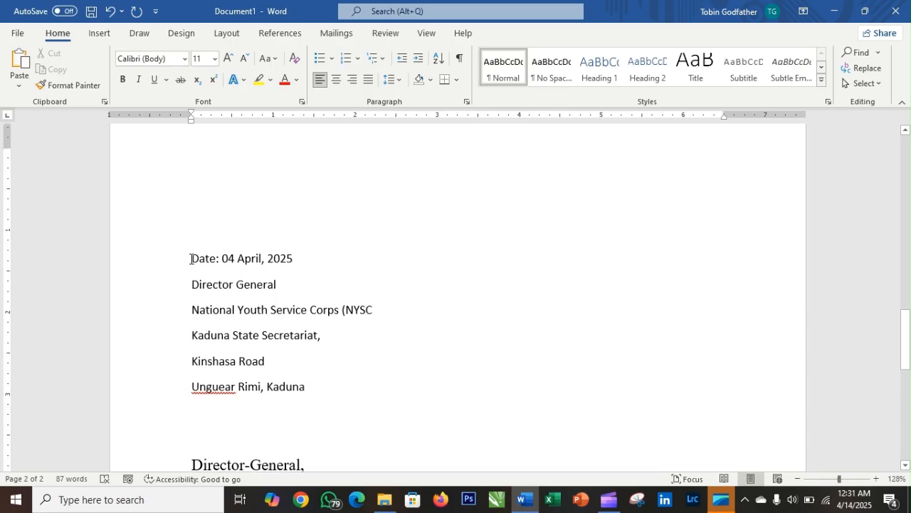
- Delete the empty line between the new Calibri address and the Director-General address
left_click_drag(191, 258, 317, 382)
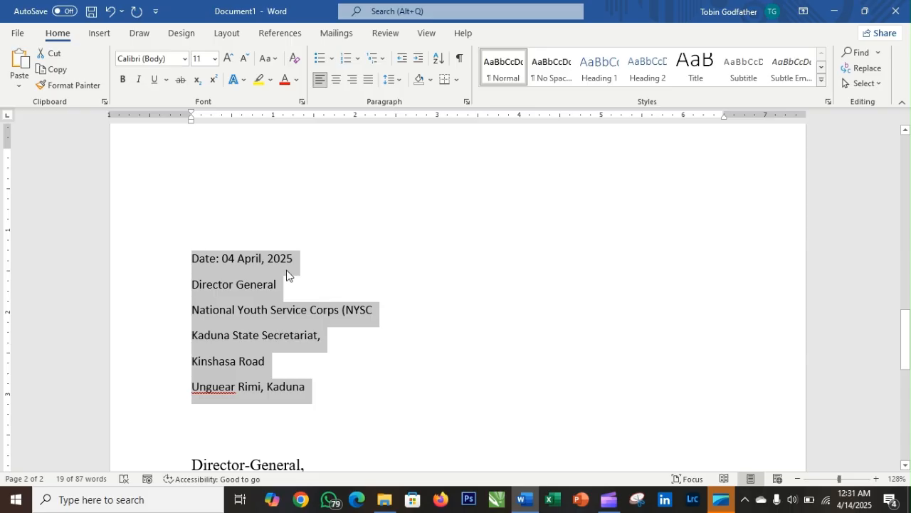
scroll(286, 276, "down", 3)
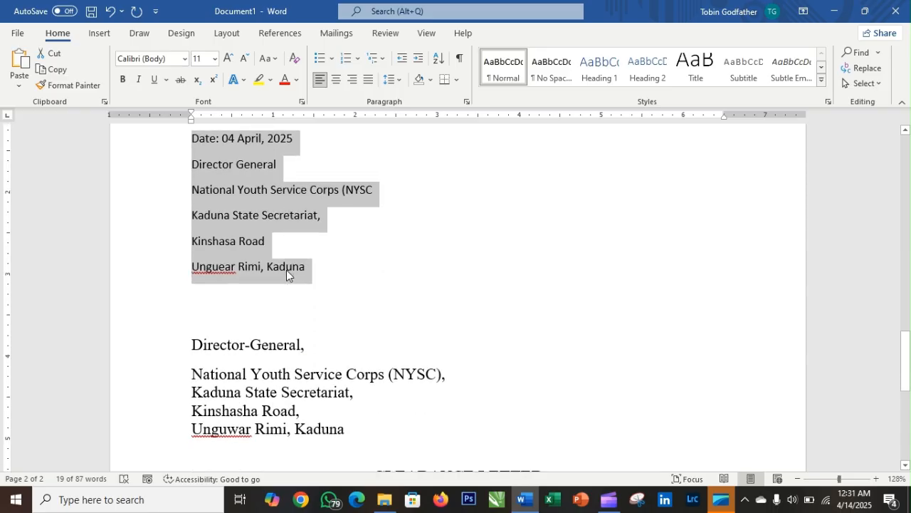
left_click(229, 330)
key("BackSpace")
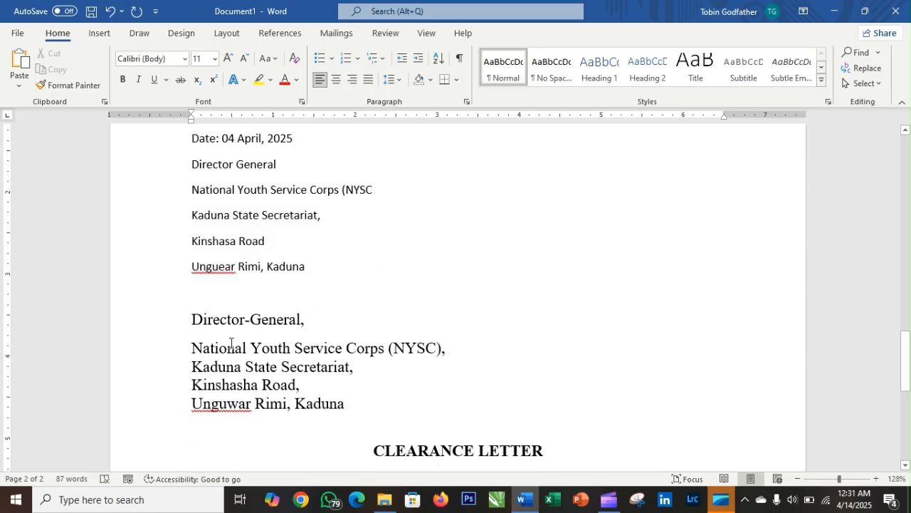
scroll(239, 321, "up", 2)
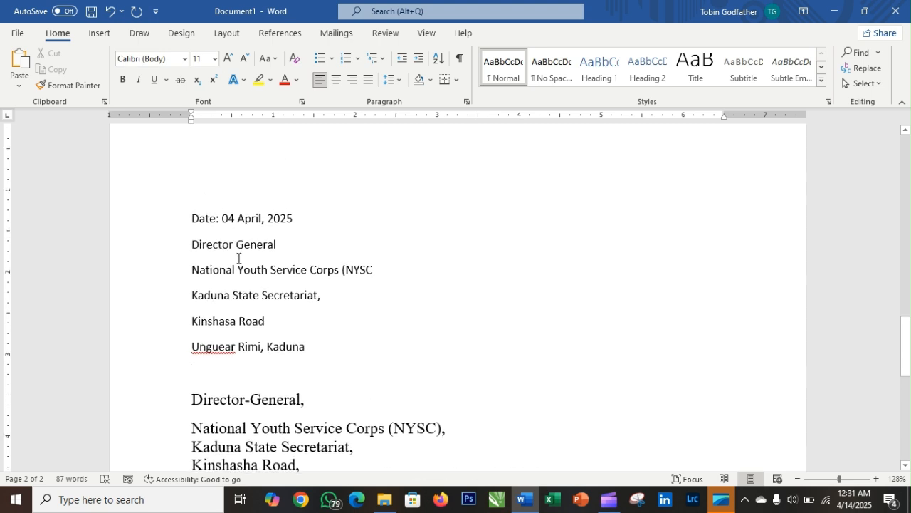
left_click_drag(192, 190, 334, 341)
scroll(334, 349, "down", 3)
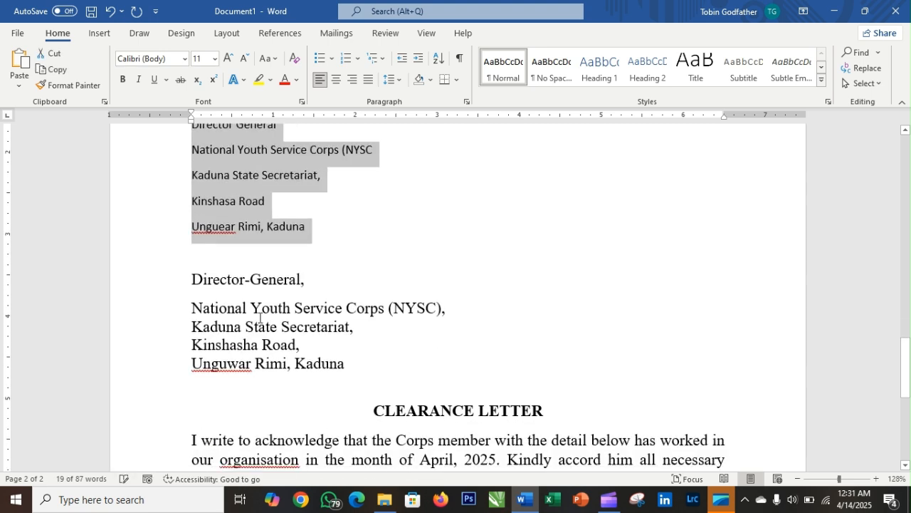
left_click_drag(194, 281, 349, 366)
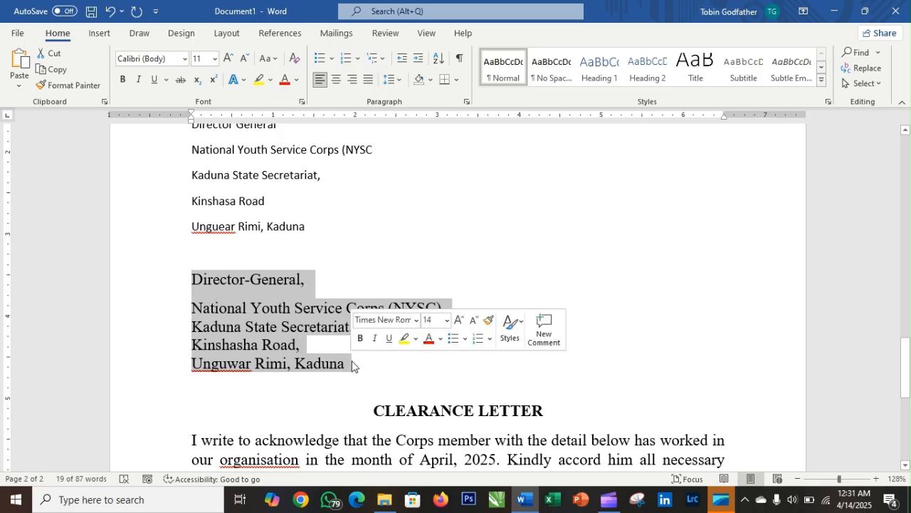
scroll(348, 259, "up", 3)
left_click(352, 269)
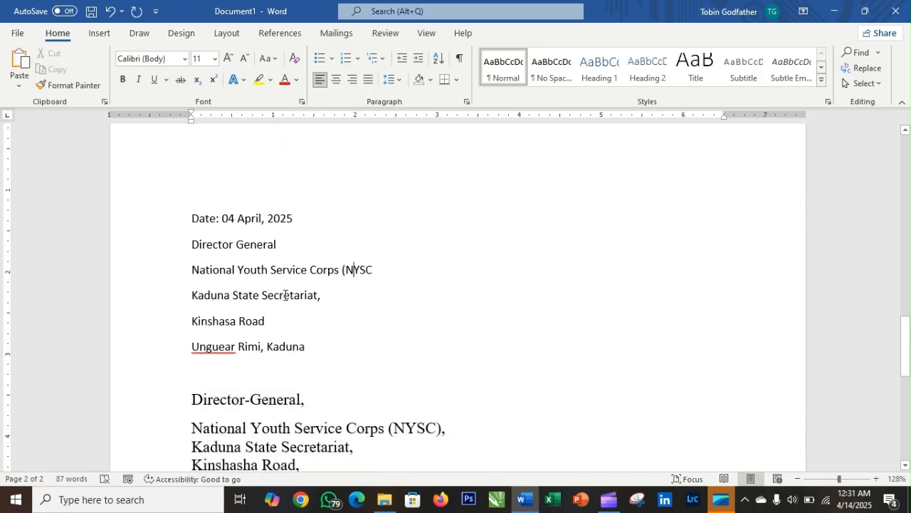
- Remove space after paragraph for the six lines from 'Date: 04 April, 2025' to 'Unguear Rimi, Kaduna'
left_click_drag(188, 214, 336, 350)
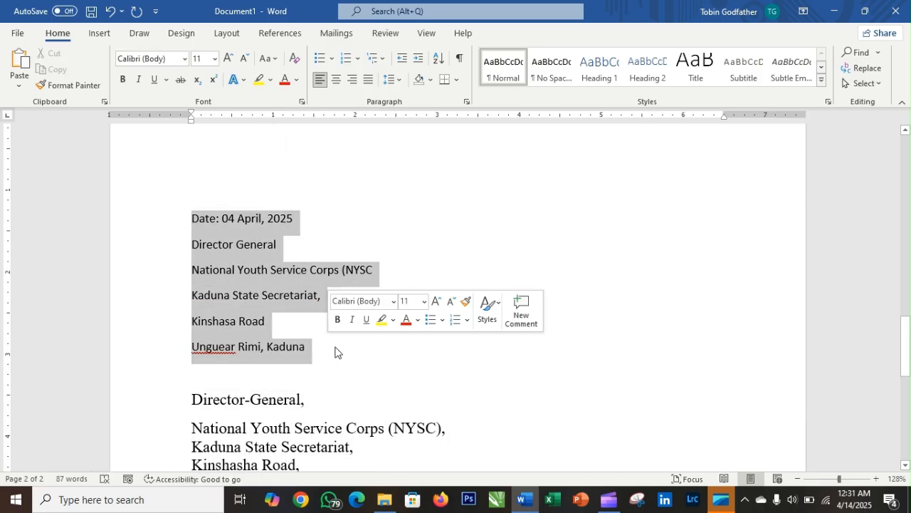
left_click(398, 84)
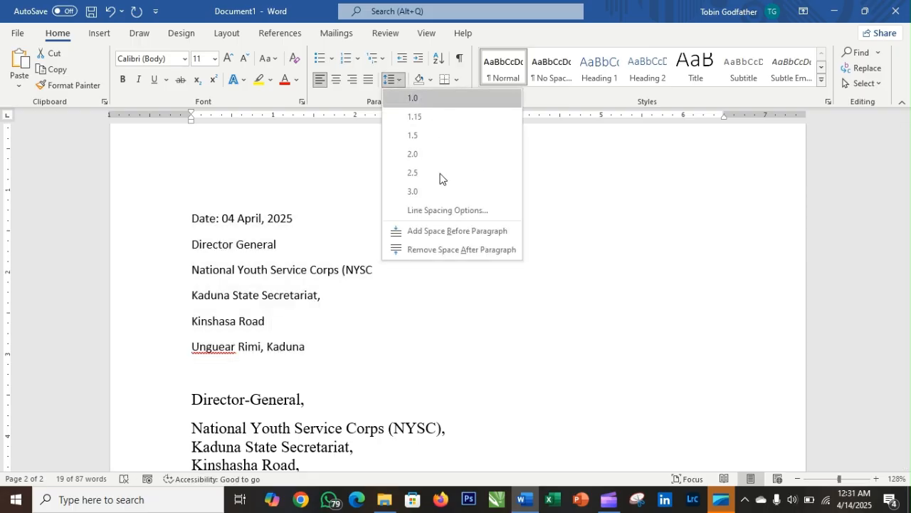
left_click(440, 249)
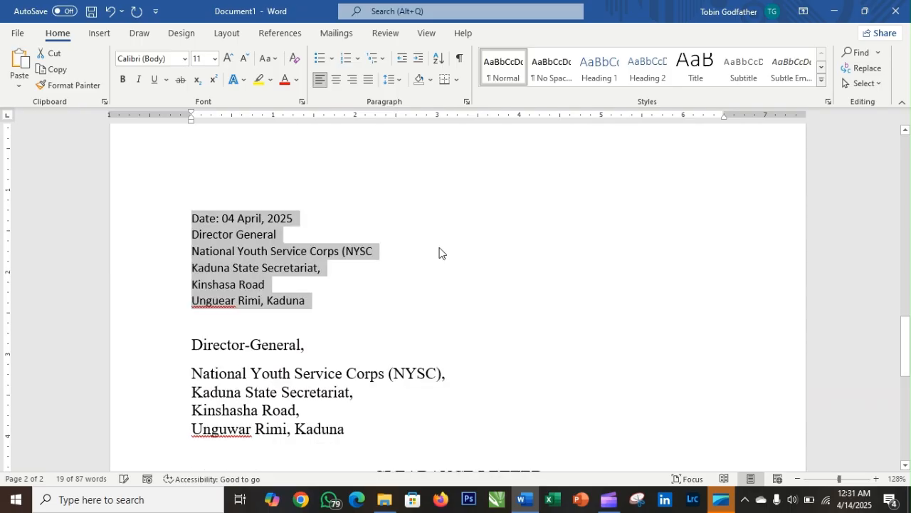
left_click(354, 272)
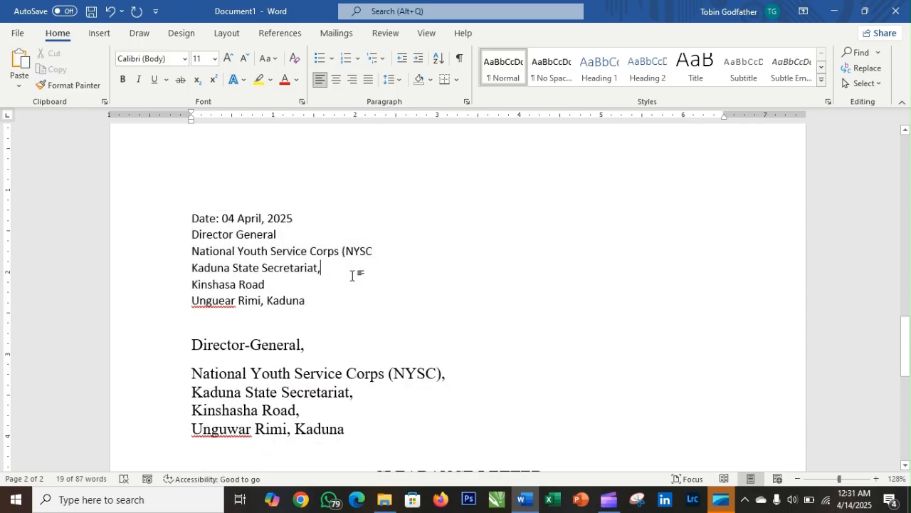
left_click_drag(190, 220, 311, 306)
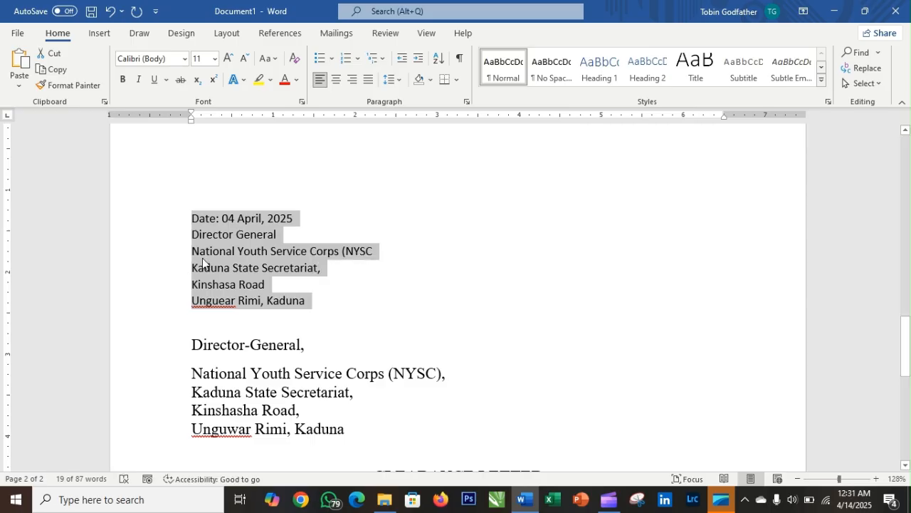
key("Left")
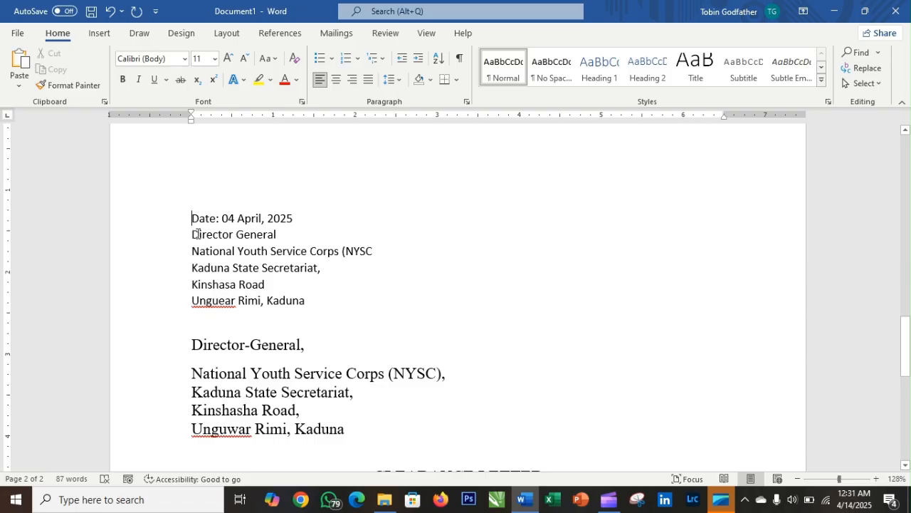
- Try indenting only the date line, then return it to the left margin
left_click_drag(199, 218, 299, 218)
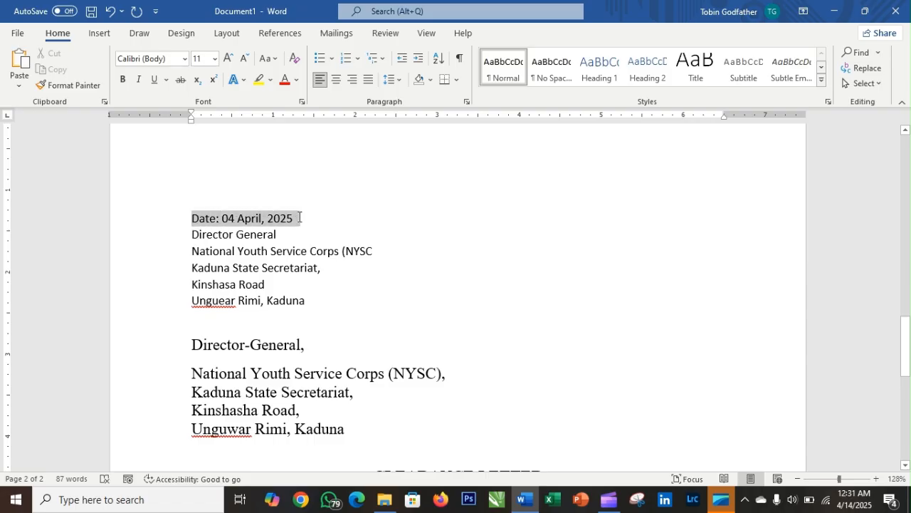
left_click(419, 60)
left_click(419, 61)
left_click(419, 61)
left_click(419, 61)
left_click(419, 60)
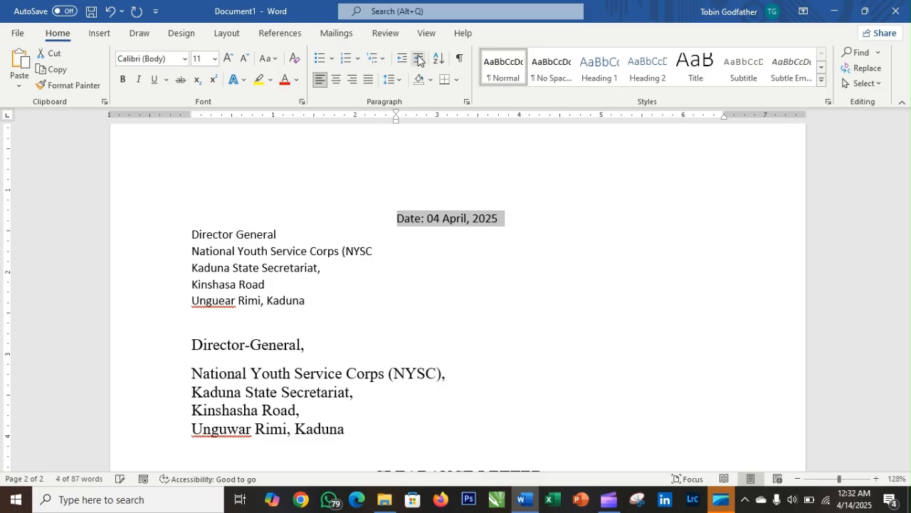
left_click(419, 60)
left_click(418, 61)
left_click(419, 60)
left_click(419, 61)
left_click(418, 61)
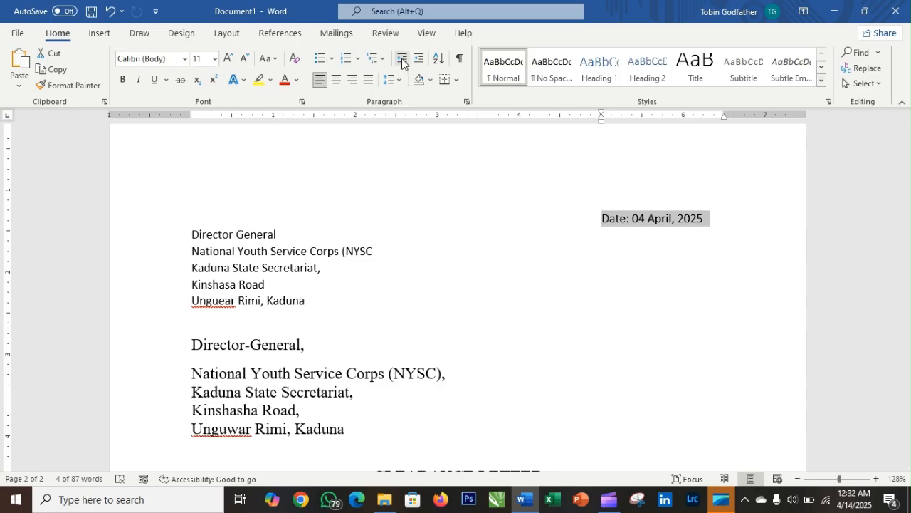
left_click(402, 60)
left_click(402, 60)
left_click(402, 61)
left_click(402, 61)
left_click(403, 61)
left_click(402, 60)
left_click(402, 60)
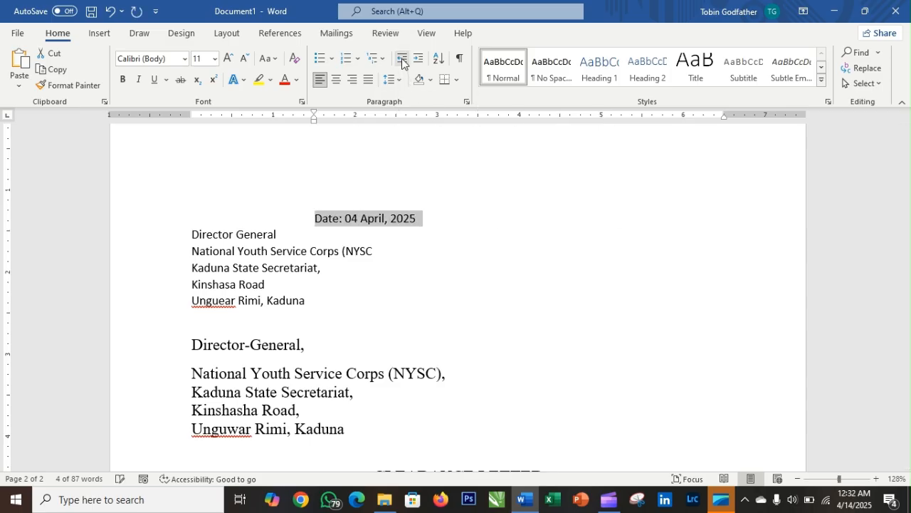
left_click(402, 60)
left_click(403, 61)
left_click(402, 61)
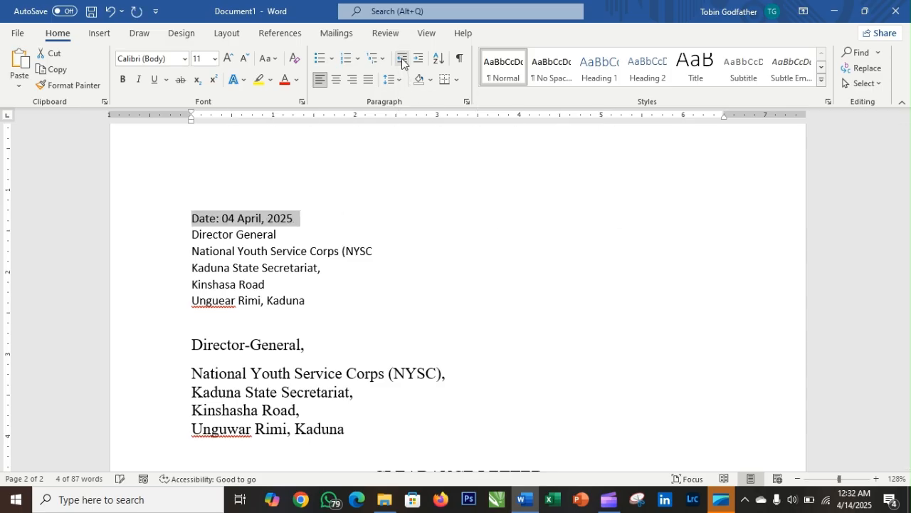
left_click(334, 268)
- Increase the indent of all six address lines to push the block toward the right
left_click_drag(192, 217, 308, 300)
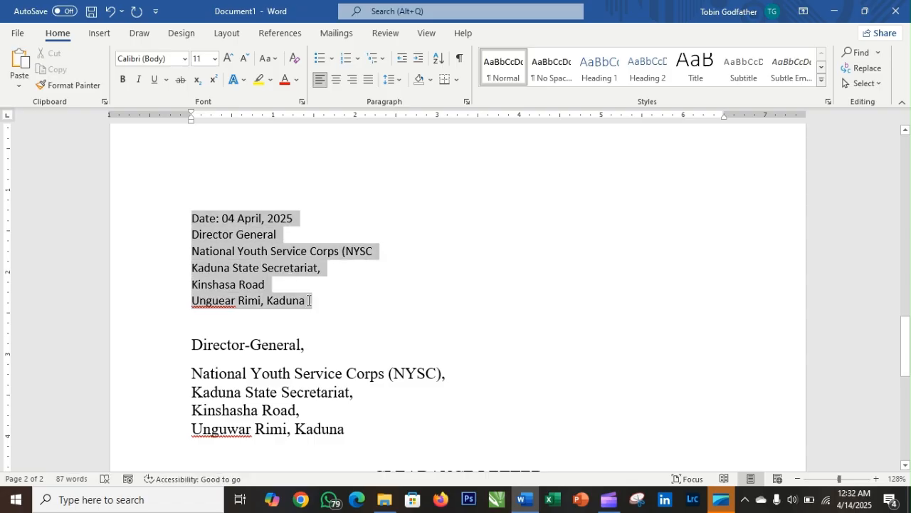
left_click(418, 60)
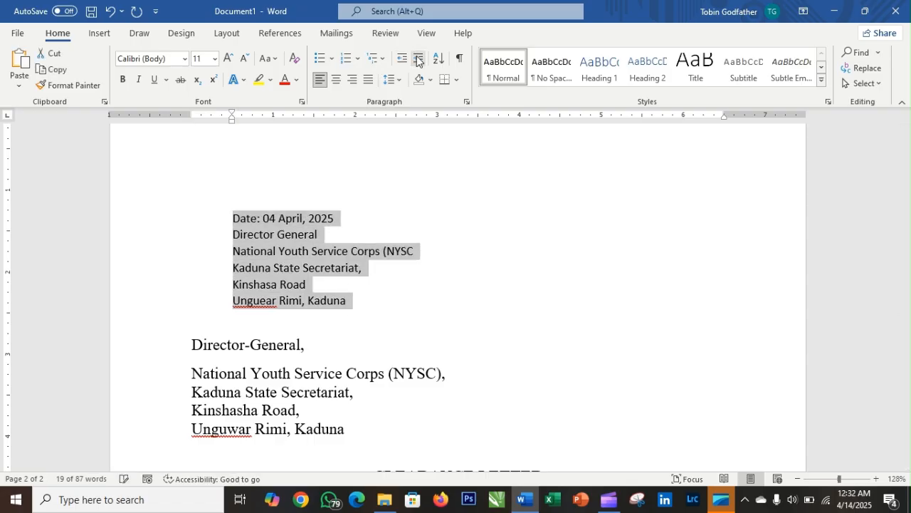
left_click(418, 60)
left_click(418, 61)
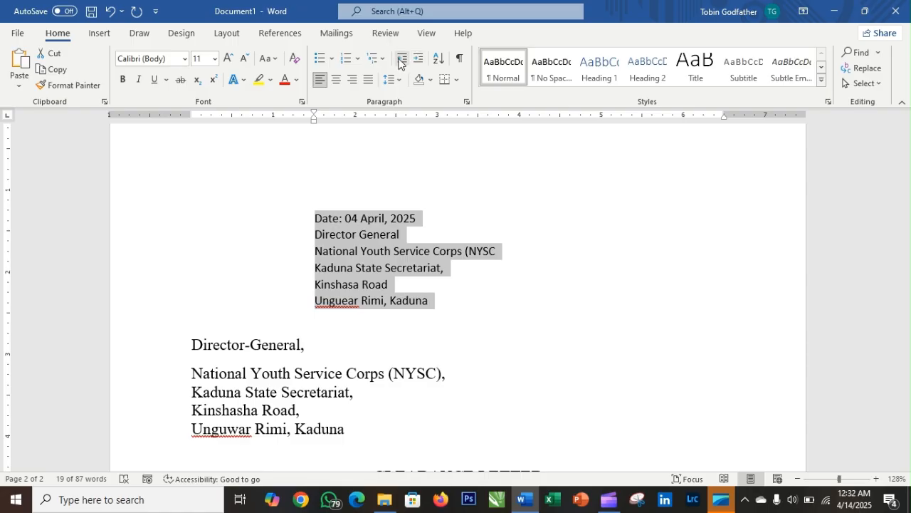
left_click(402, 60)
left_click(401, 61)
left_click(401, 60)
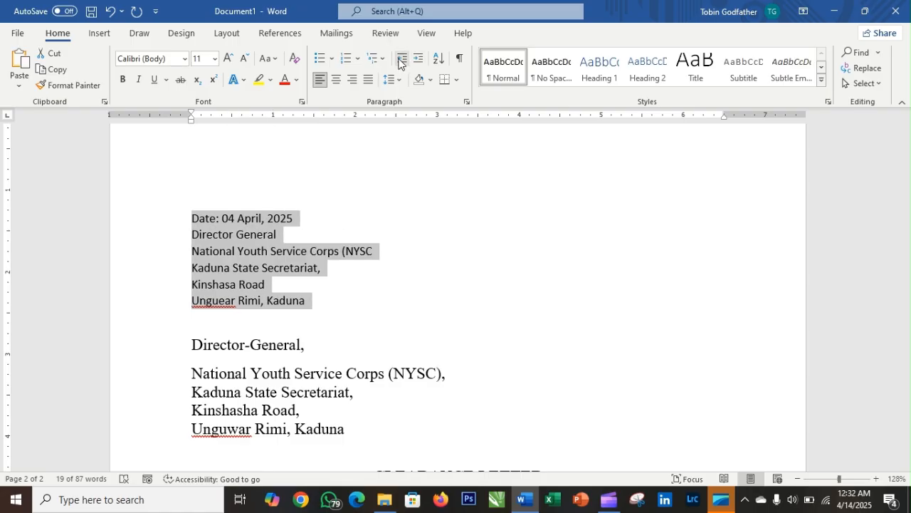
left_click(419, 64)
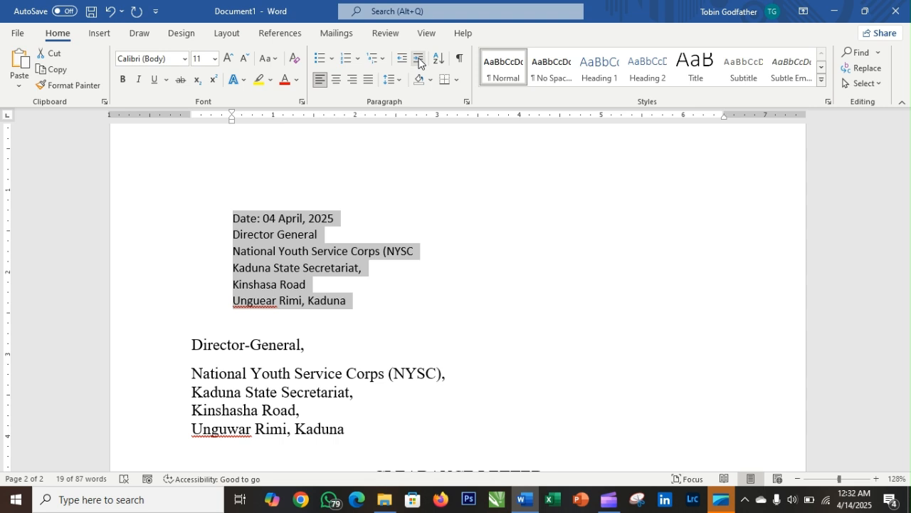
left_click(419, 64)
left_click(418, 64)
left_click(419, 64)
left_click(419, 64)
left_click(418, 64)
left_click(419, 64)
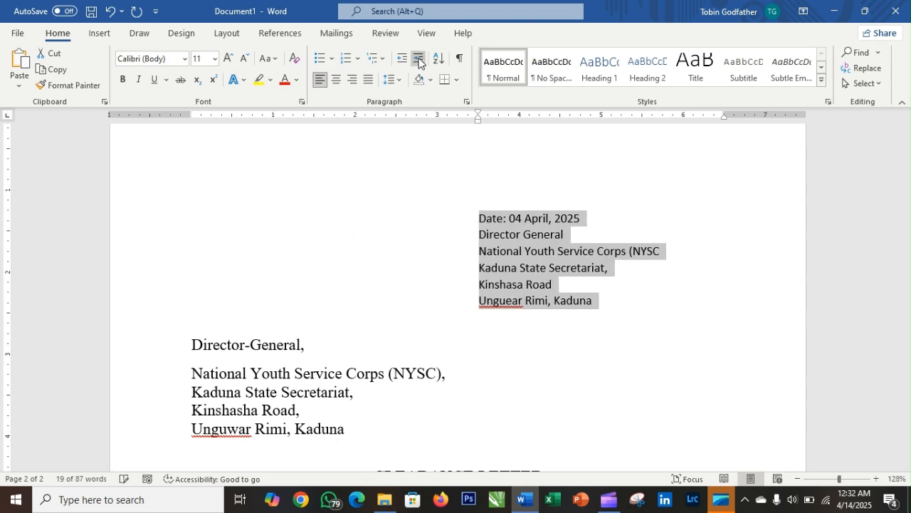
left_click(418, 64)
left_click(419, 64)
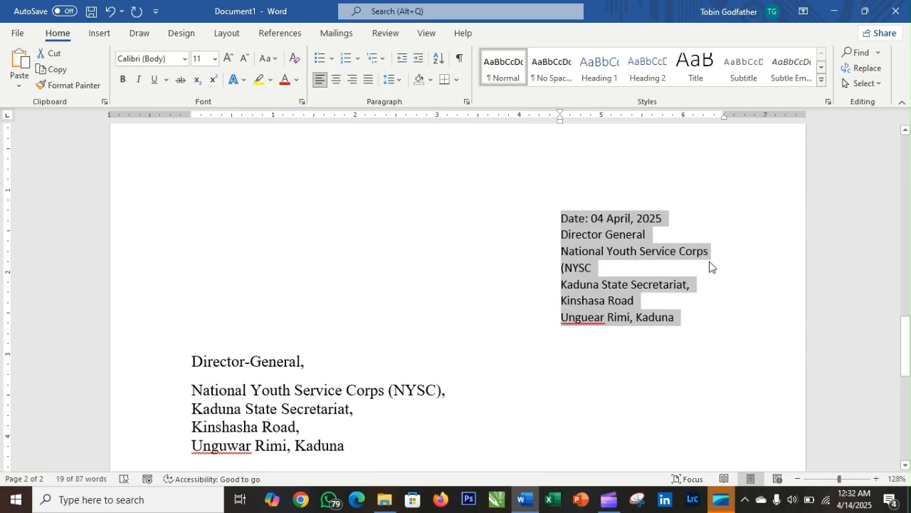
left_click(399, 62)
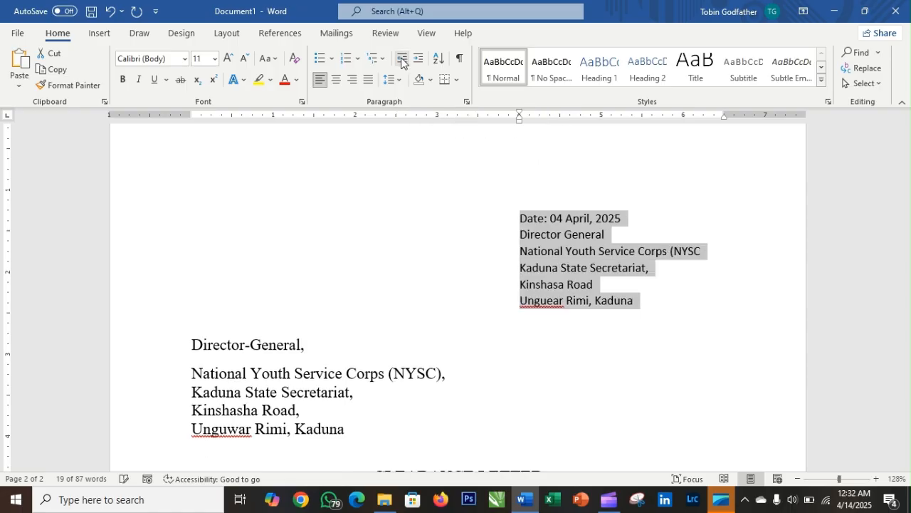
scroll(556, 234, "down", 4)
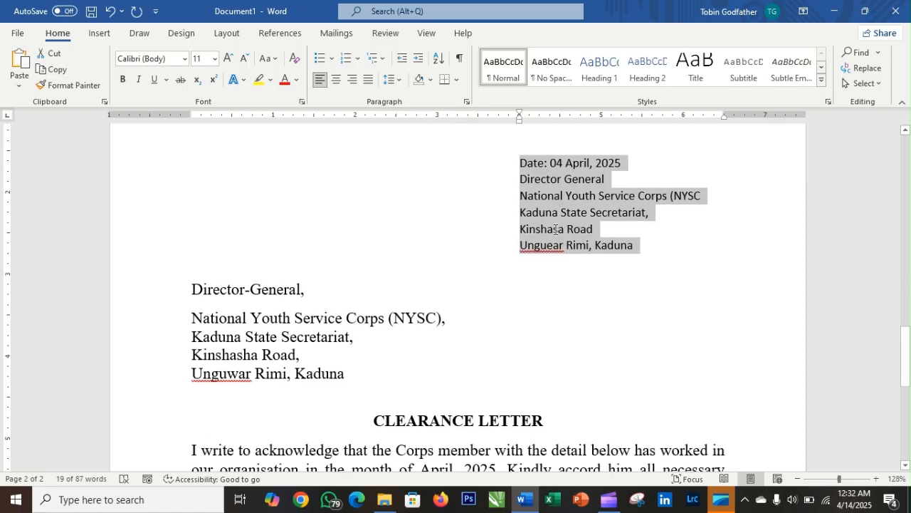
scroll(381, 278, "up", 1)
scroll(468, 242, "up", 3)
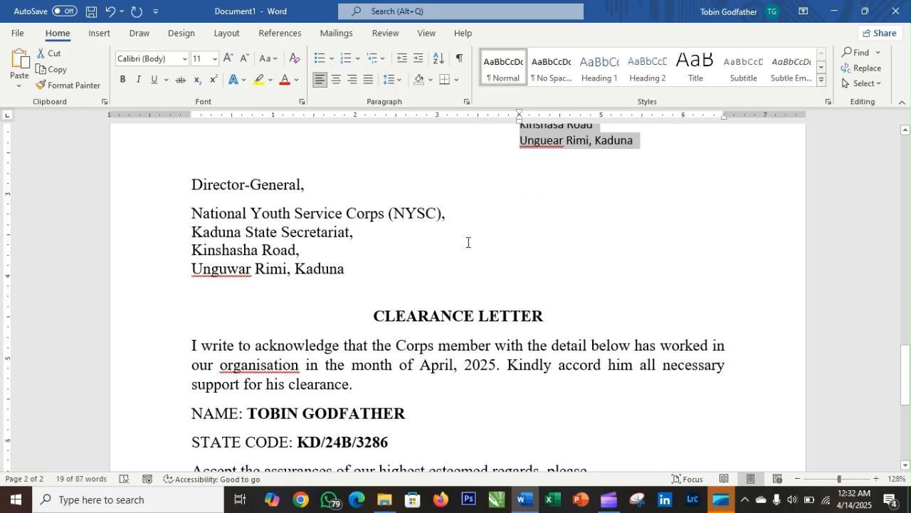
scroll(562, 229, "down", 2)
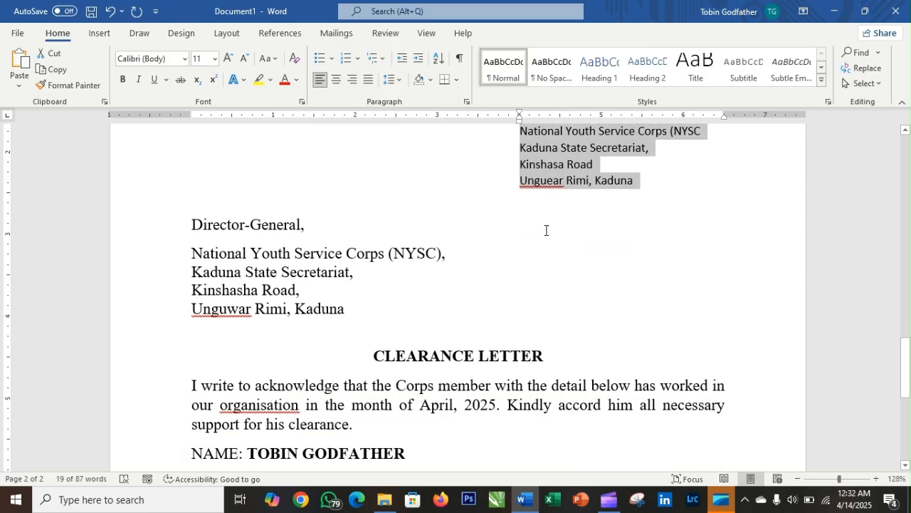
- Left-align the CLEARANCE LETTER heading and delete its text
left_click(370, 358)
key("ctrl+l")
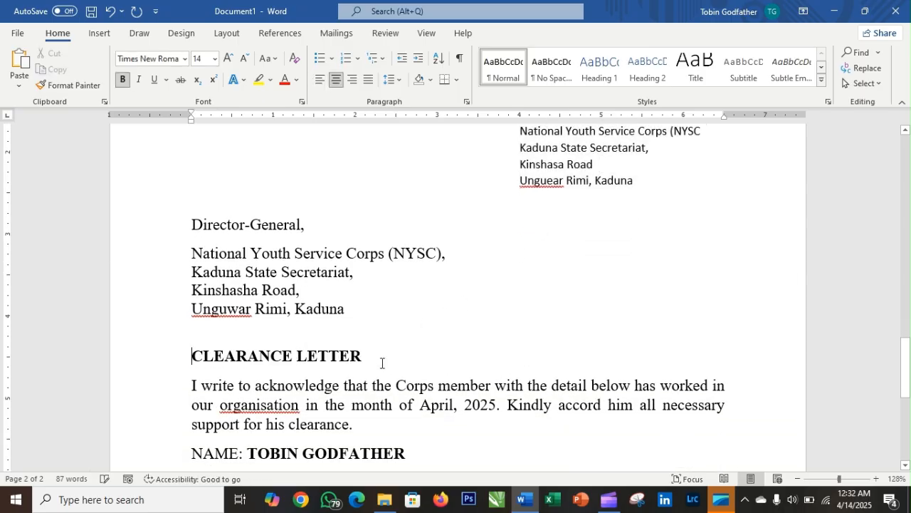
scroll(327, 320, "down", 2)
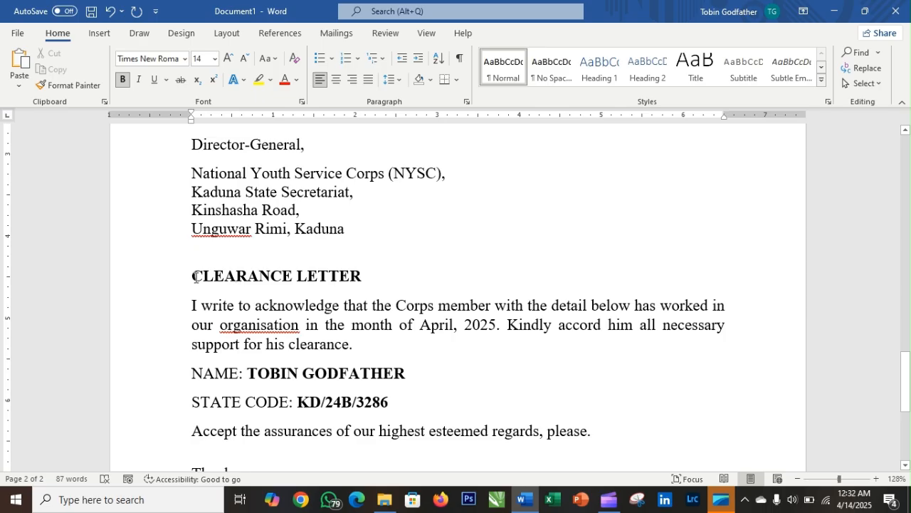
left_click_drag(247, 282, 394, 286)
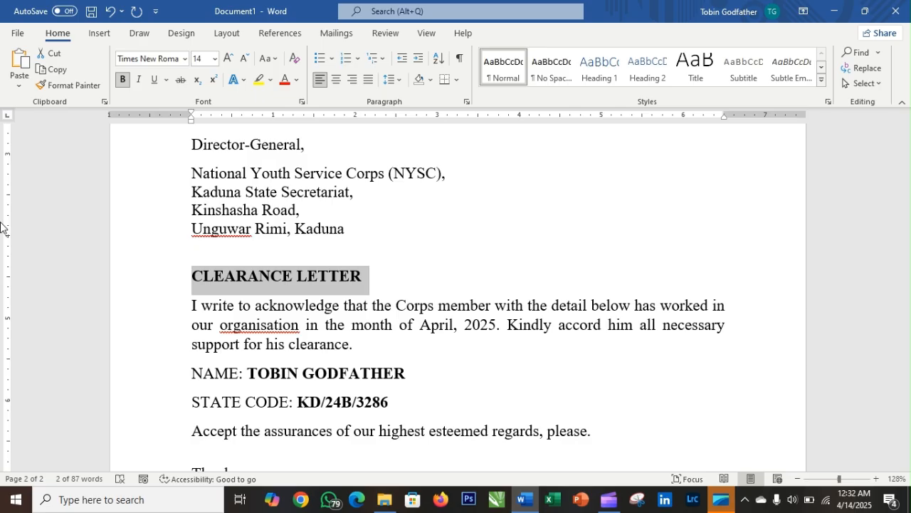
key("BackSpace")
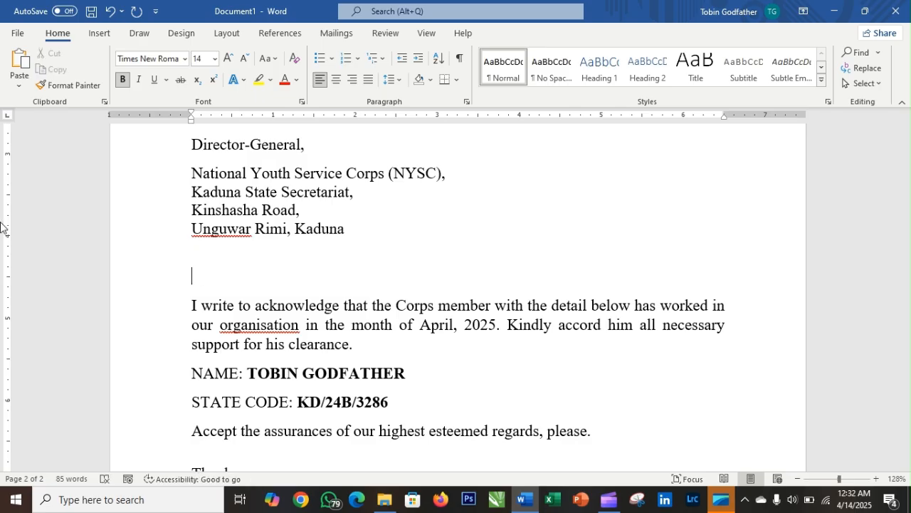
- Type the new heading 'APPLICATION FOR THE POST OF A MANAGER'
type("aPA")
key("BackSpace")
key("BackSpace")
type("APPLICATION")
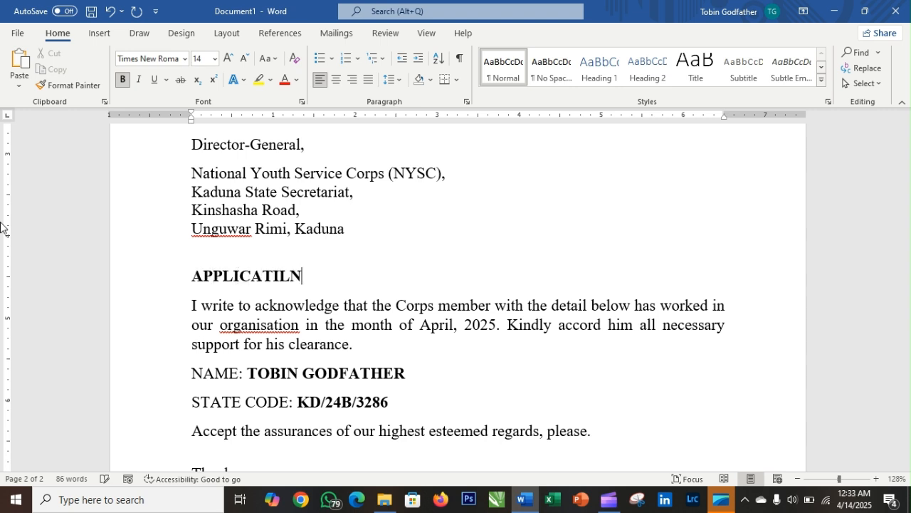
key("BackSpace")
type("N FOR THE POIST")
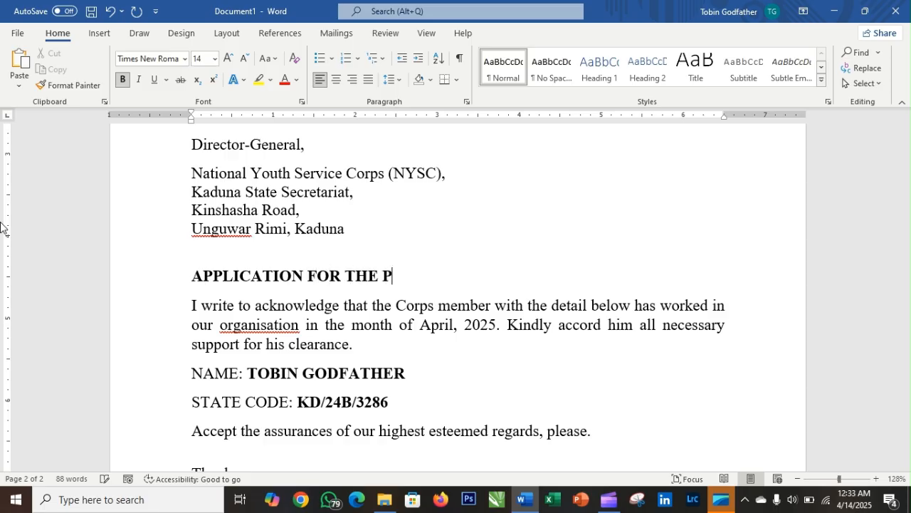
key("BackSpace")
key("BackSpace")
key("BackSpace")
type("ST OF")
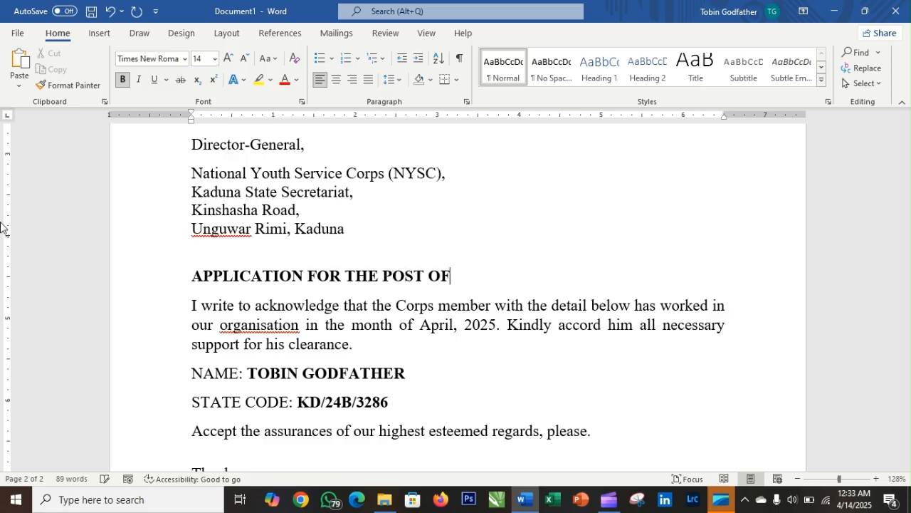
type(" A MAGER")
key("BackSpace")
key("BackSpace")
key("BackSpace")
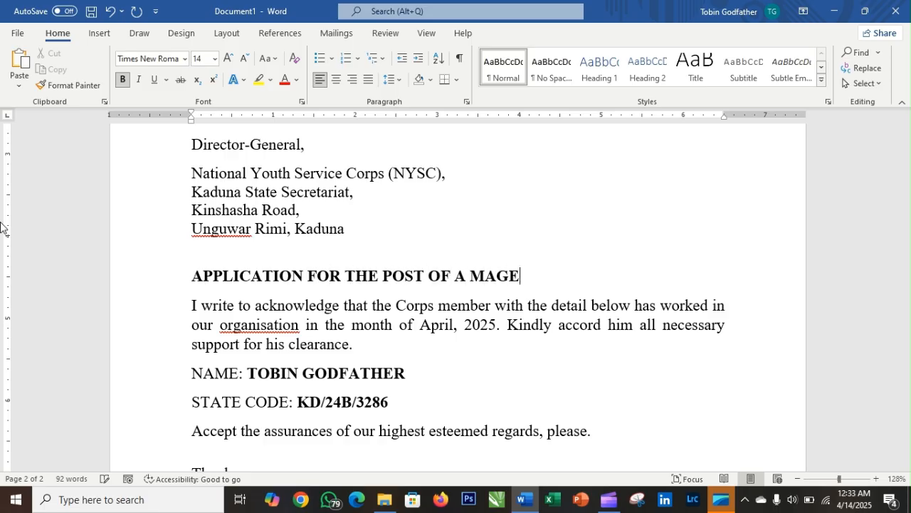
type("NAGER")
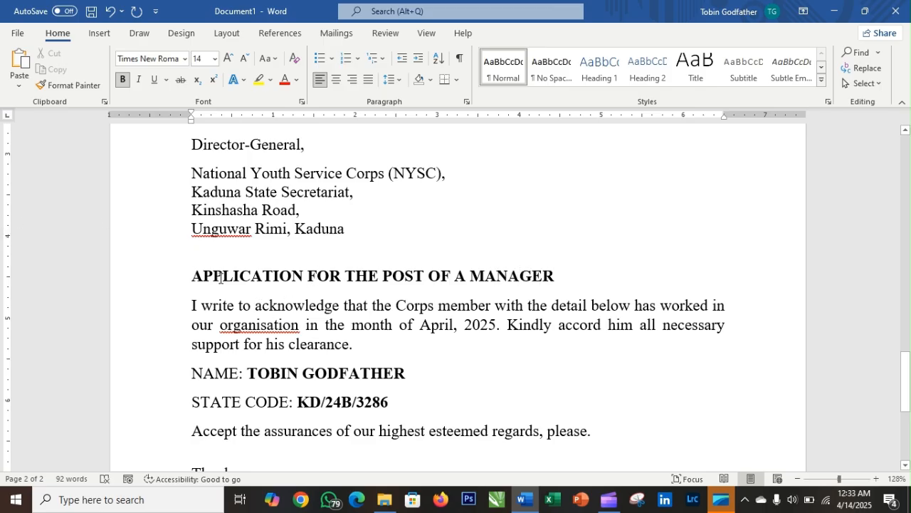
- Centre the APPLICATION heading and left-align the body paragraphs
left_click_drag(193, 276, 586, 271)
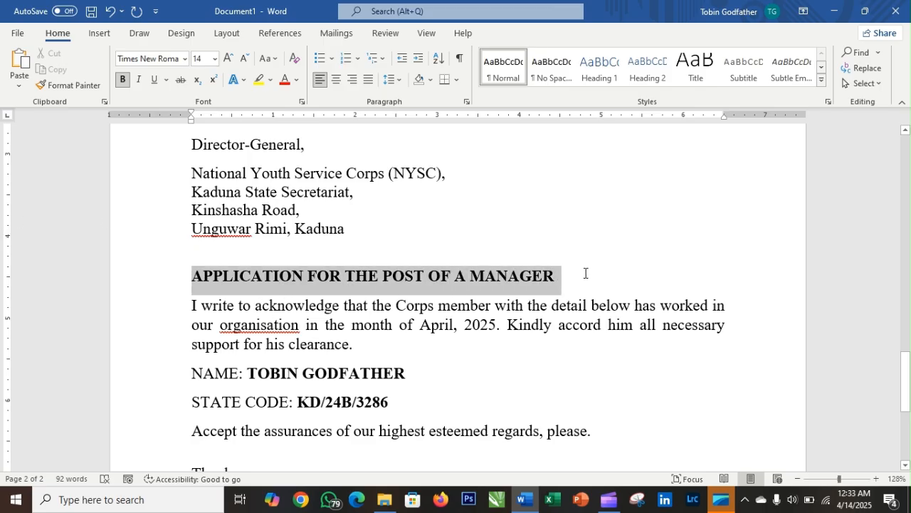
left_click(334, 80)
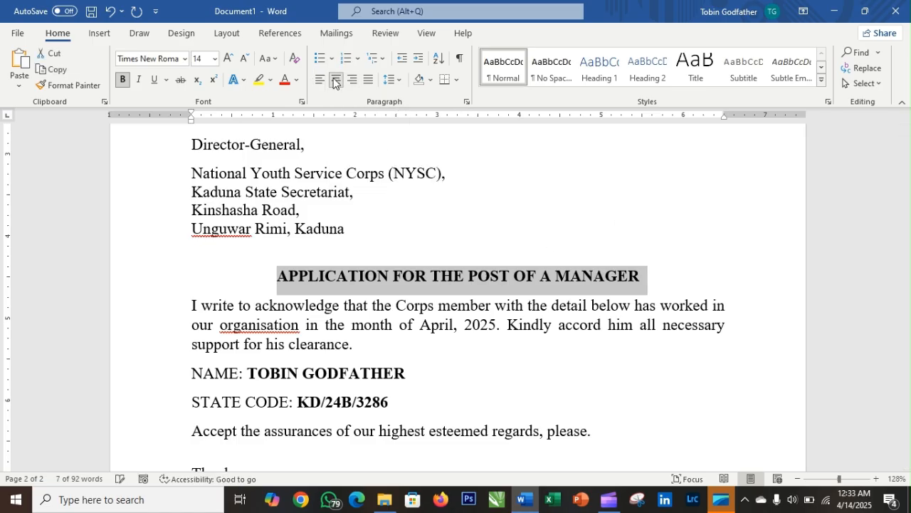
left_click(464, 322)
left_click_drag(193, 305, 601, 433)
key("ctrl+l")
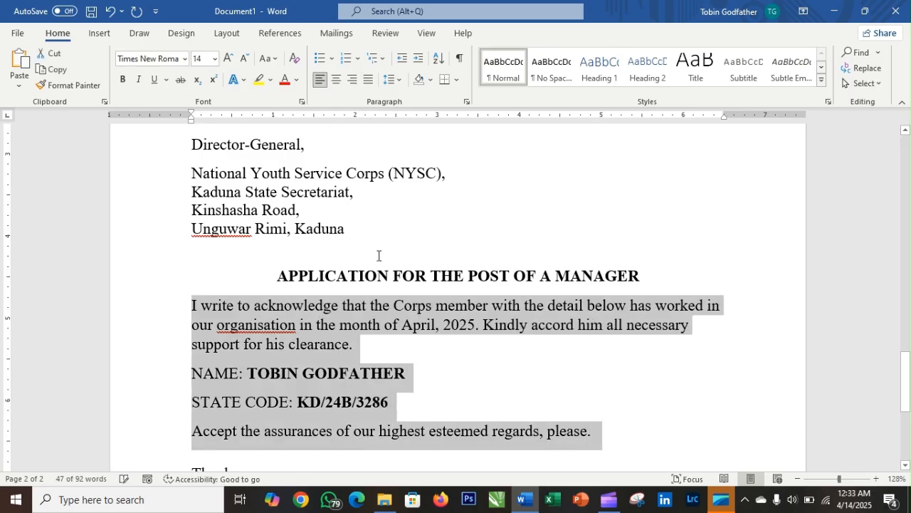
left_click(393, 280)
- Justify the body paragraphs from 'I write' to 'please.'
scroll(459, 325, "down", 1)
scroll(458, 326, "down", 3)
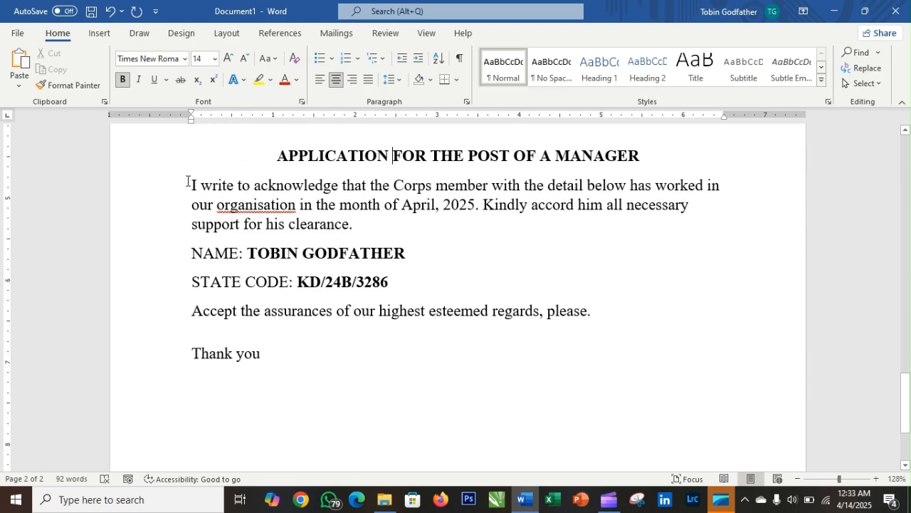
left_click_drag(189, 182, 553, 325)
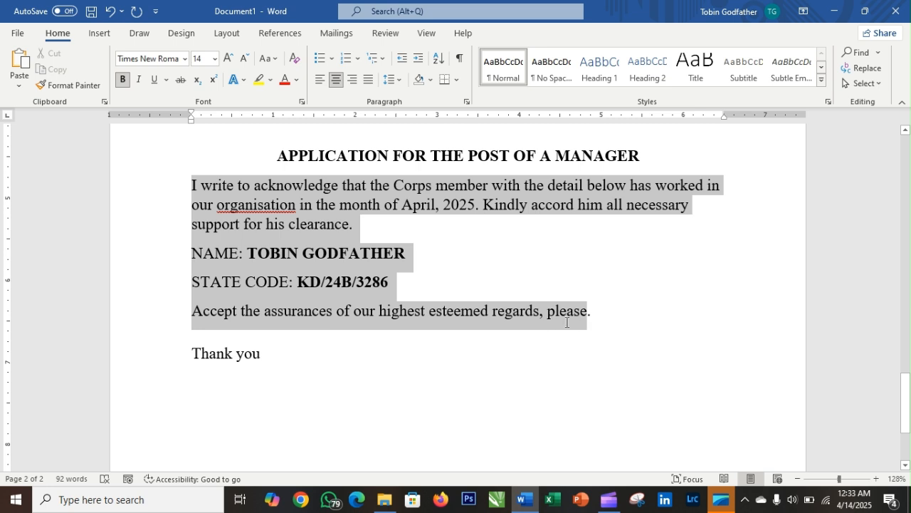
left_click(410, 233)
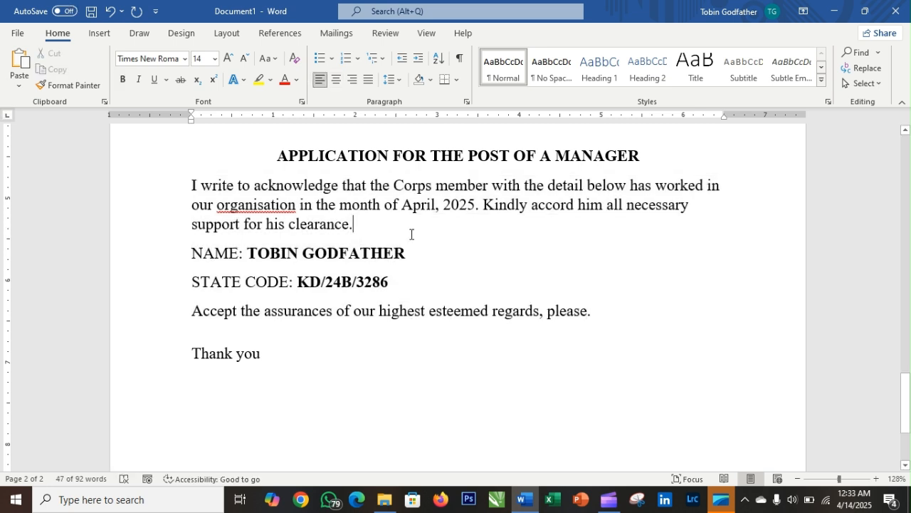
left_click_drag(188, 183, 634, 312)
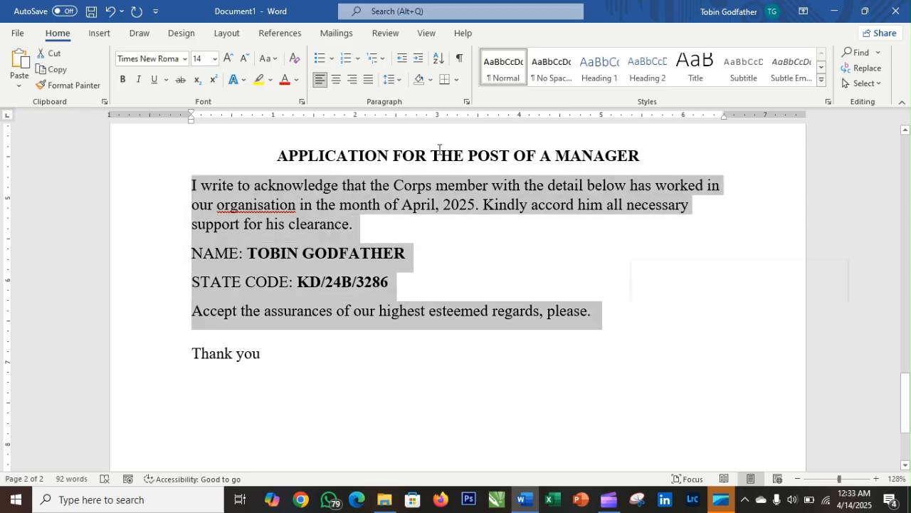
left_click(369, 79)
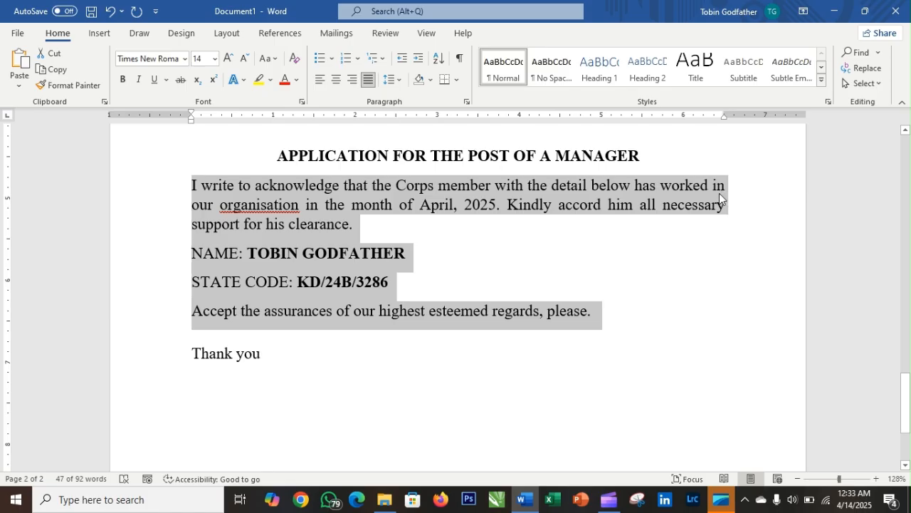
left_click(320, 80)
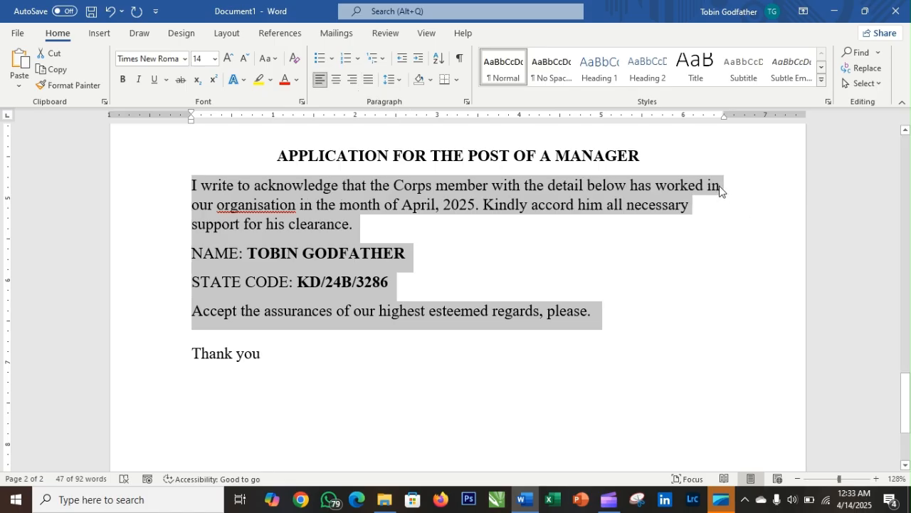
left_click(370, 81)
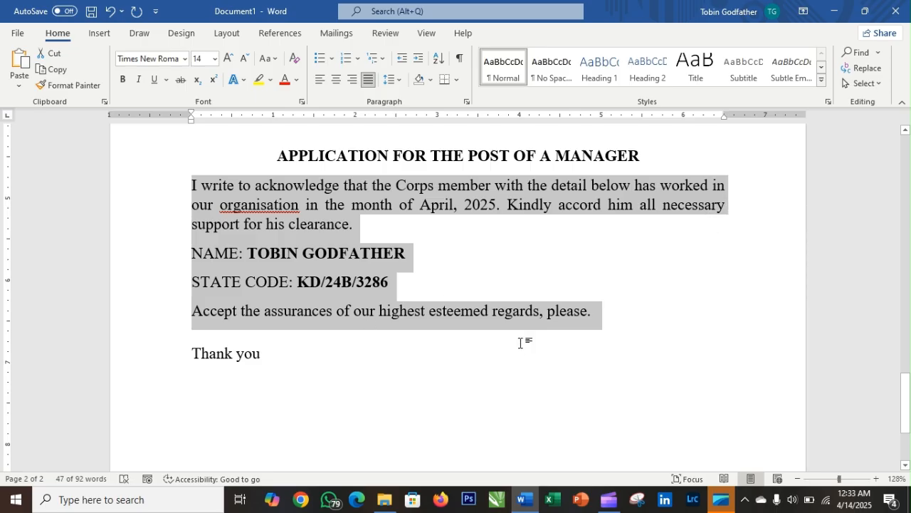
scroll(519, 337, "up", 5)
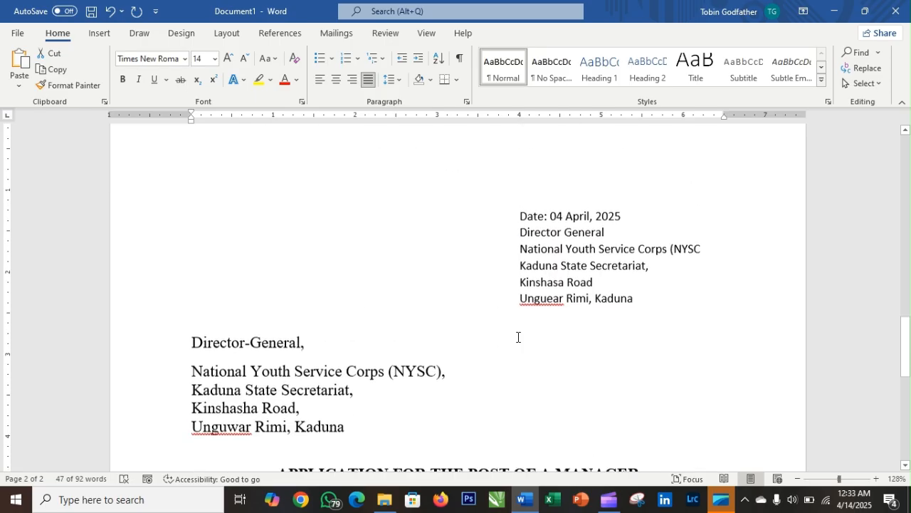
- Select the six-line date and address block and bring it back to the left margin, left-aligned
scroll(527, 285, "down", 1)
scroll(519, 227, "down", 1)
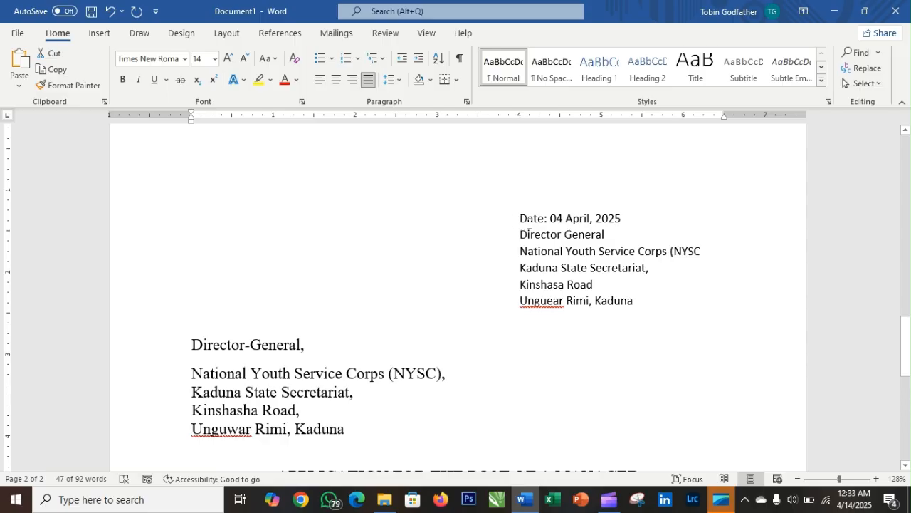
left_click_drag(529, 223, 646, 299)
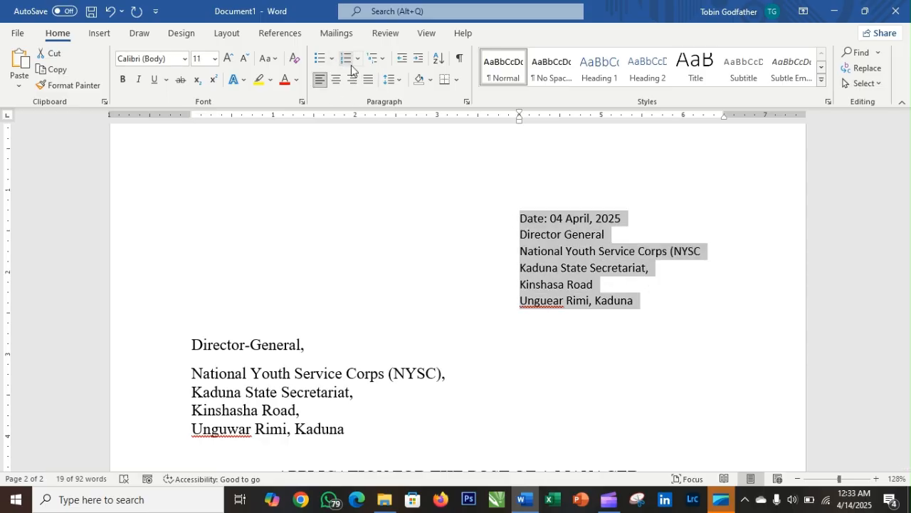
left_click(403, 58)
left_click(402, 58)
left_click(402, 59)
left_click(402, 58)
left_click(402, 58)
left_click(402, 58)
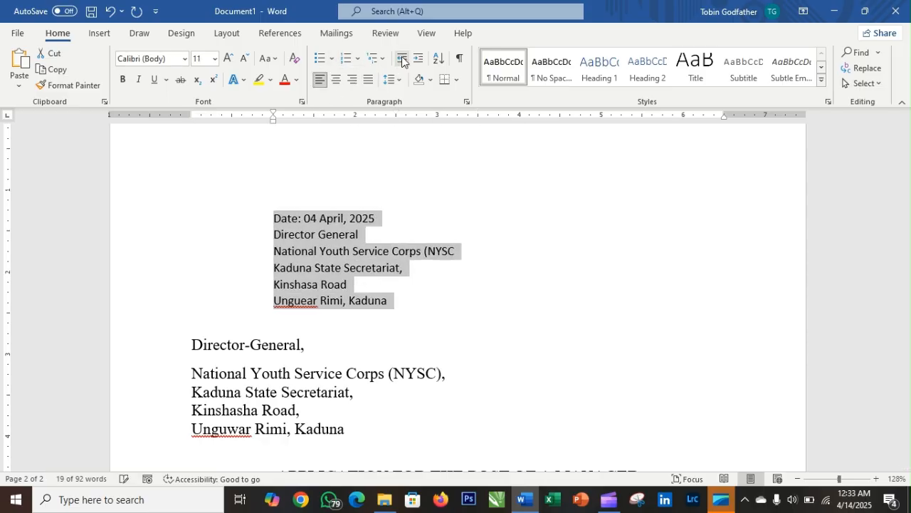
left_click(402, 58)
left_click(402, 59)
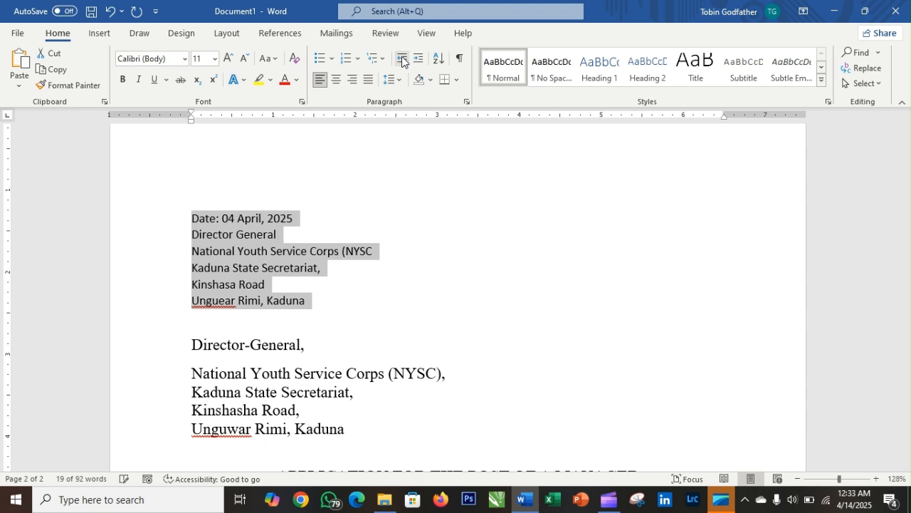
left_click(353, 79)
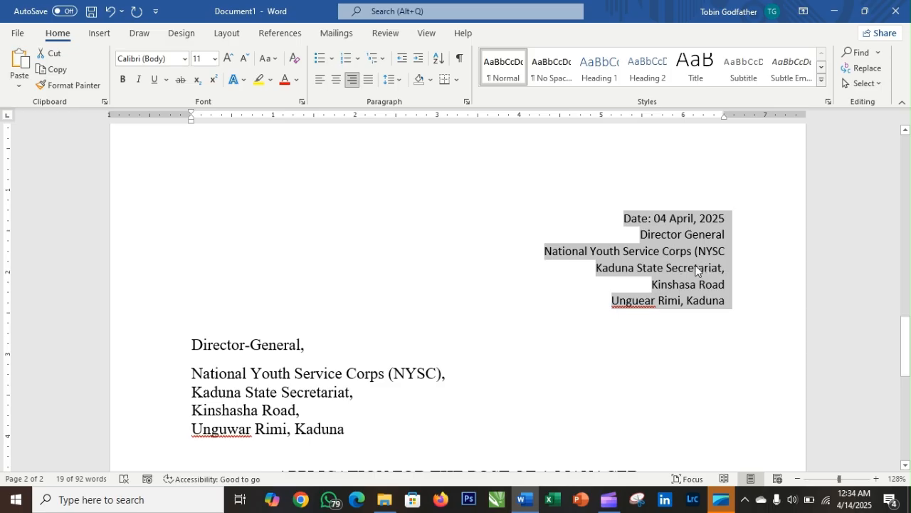
left_click(319, 80)
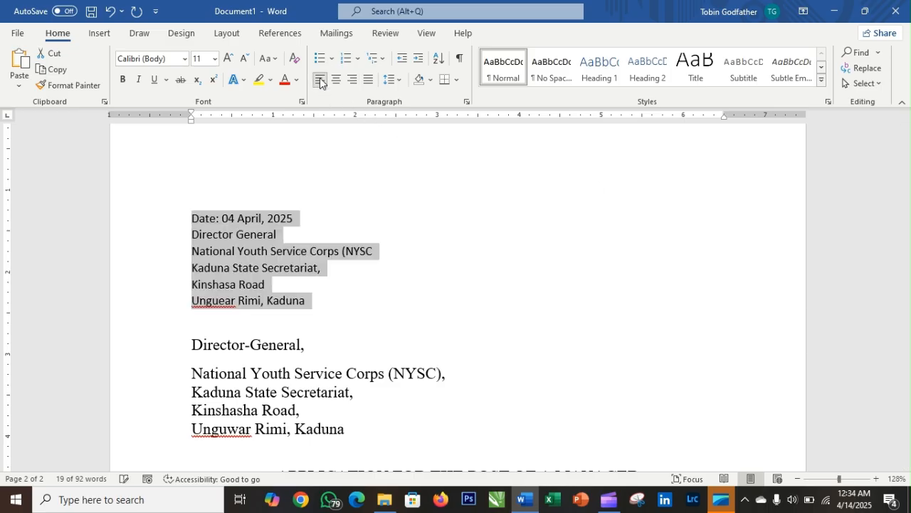
- Push the address block right with Tab and indents, settling it at about 4 inches
key("Tab")
key("Tab")
key("Tab")
key("Tab")
key("Tab")
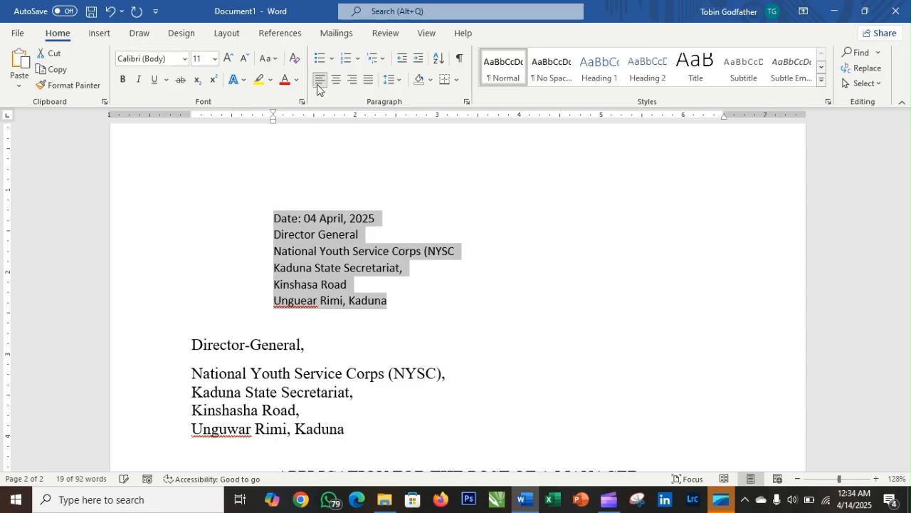
left_click(419, 61)
left_click(418, 61)
left_click(418, 60)
left_click(419, 60)
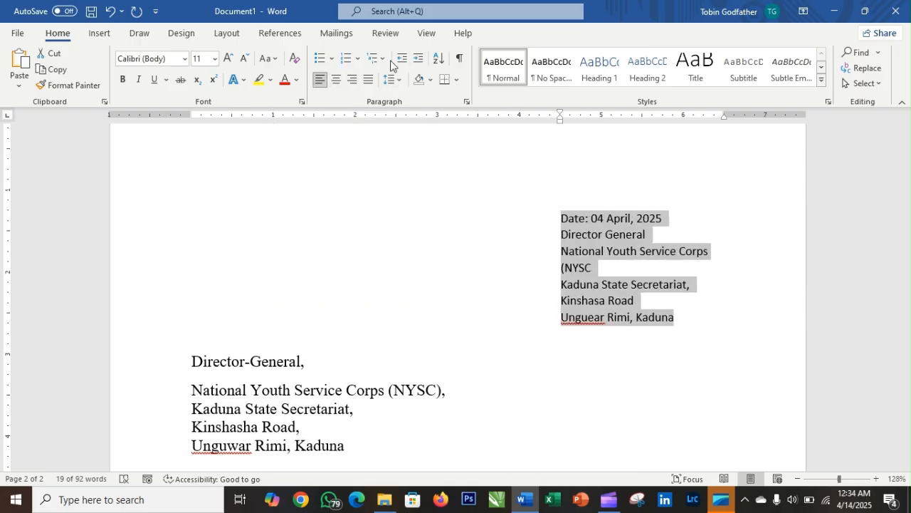
left_click(401, 58)
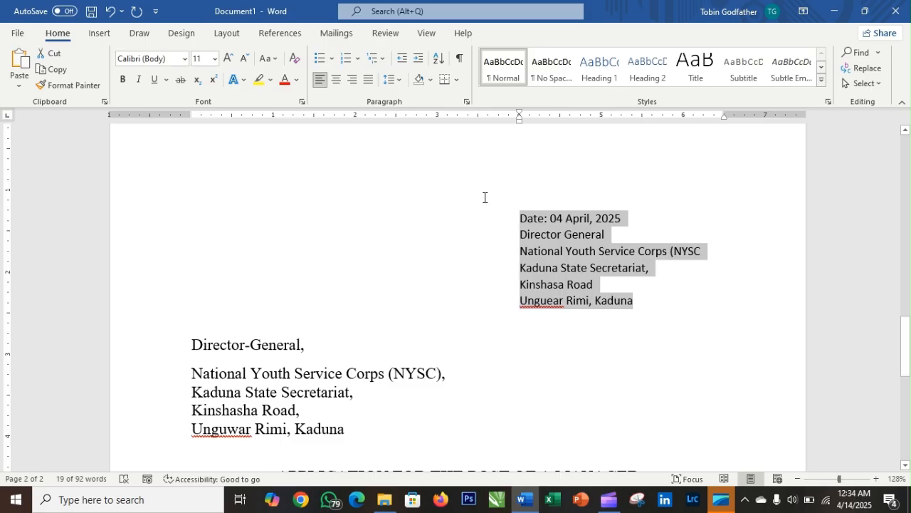
scroll(477, 200, "down", 3)
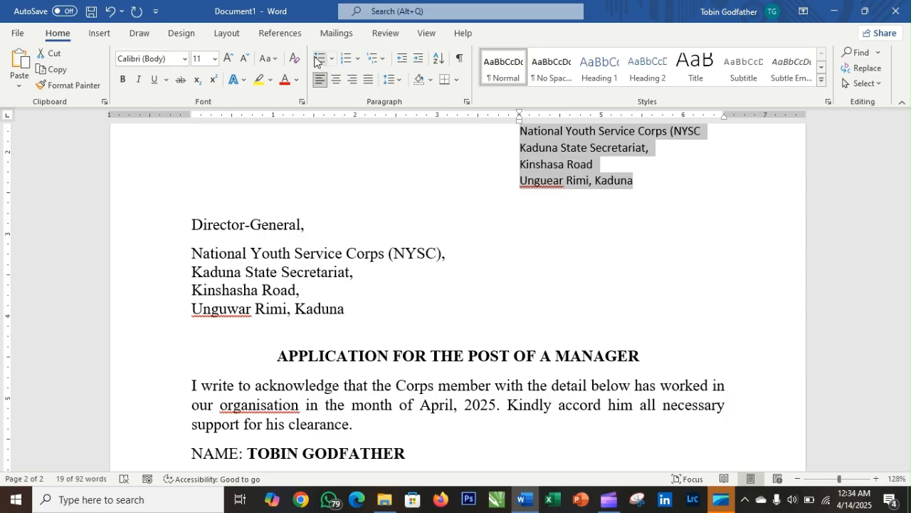
- Start a new checkmark-bulleted line directly below the STATE CODE line
scroll(346, 205, "down", 8)
scroll(386, 250, "up", 2)
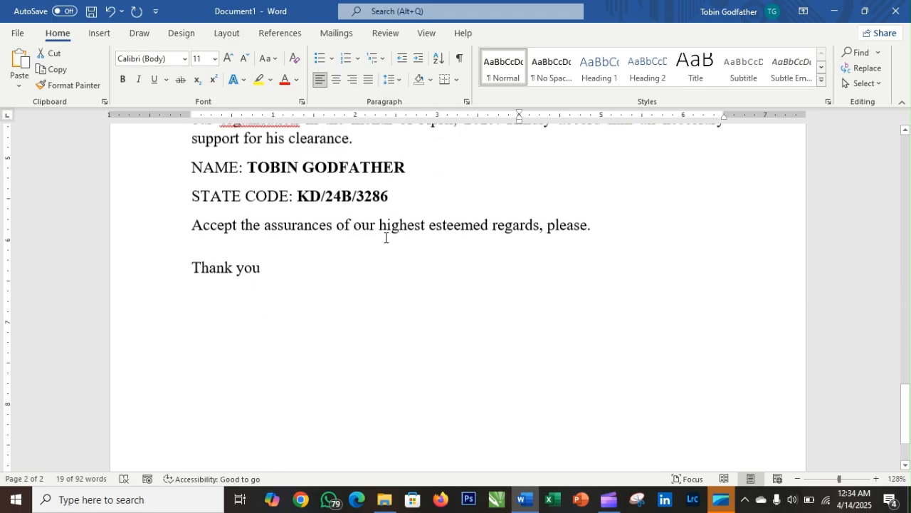
left_click(405, 248)
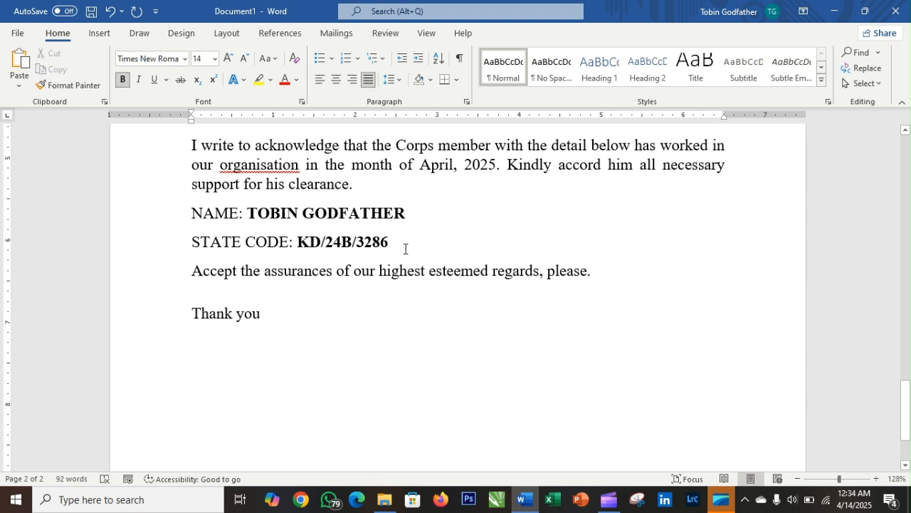
key("Return")
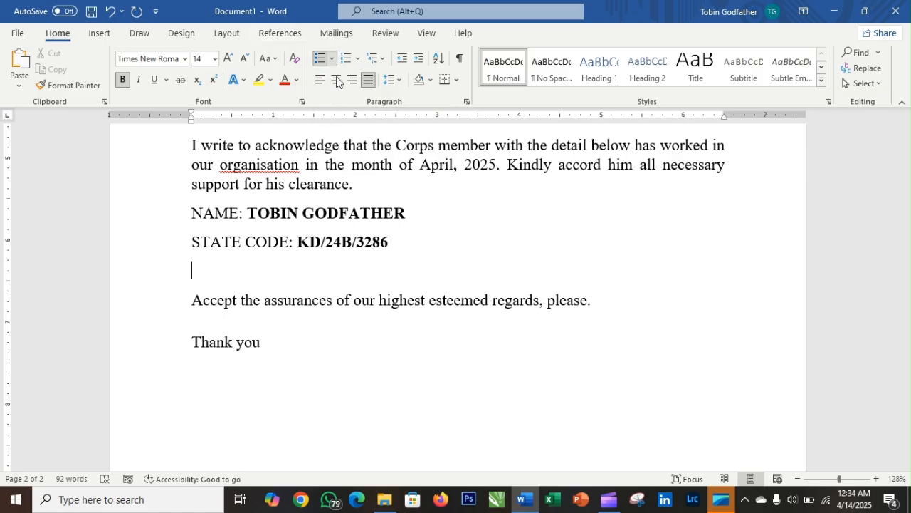
left_click(331, 58)
left_click(362, 134)
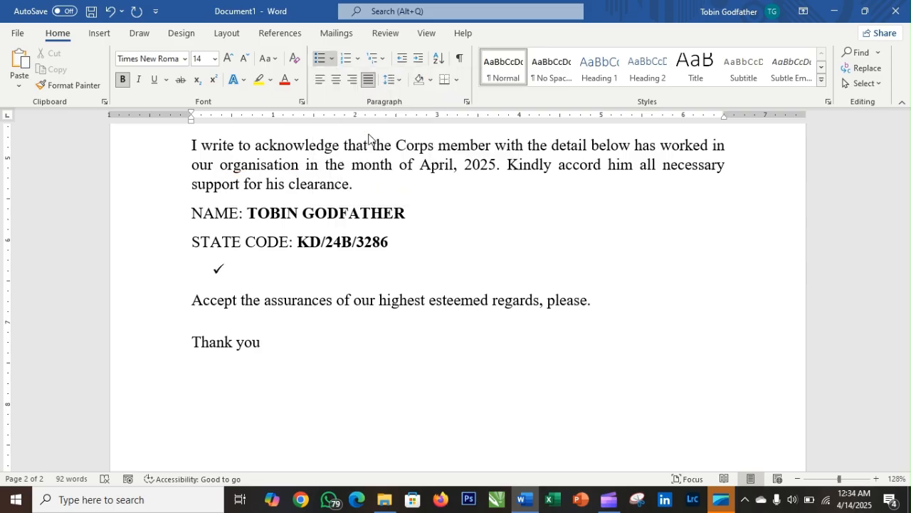
- Enter the bullet items ONE, TWO and THREE
type("ONE")
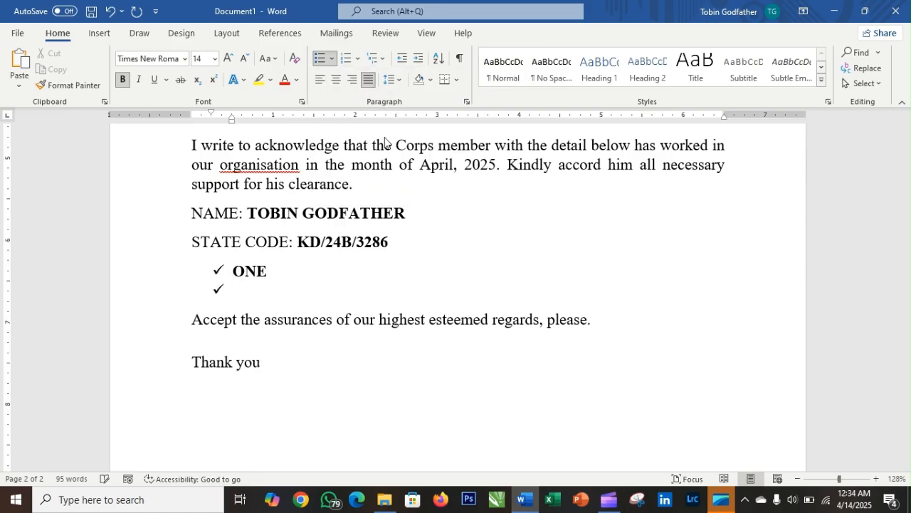
type("TWO")
key("Return")
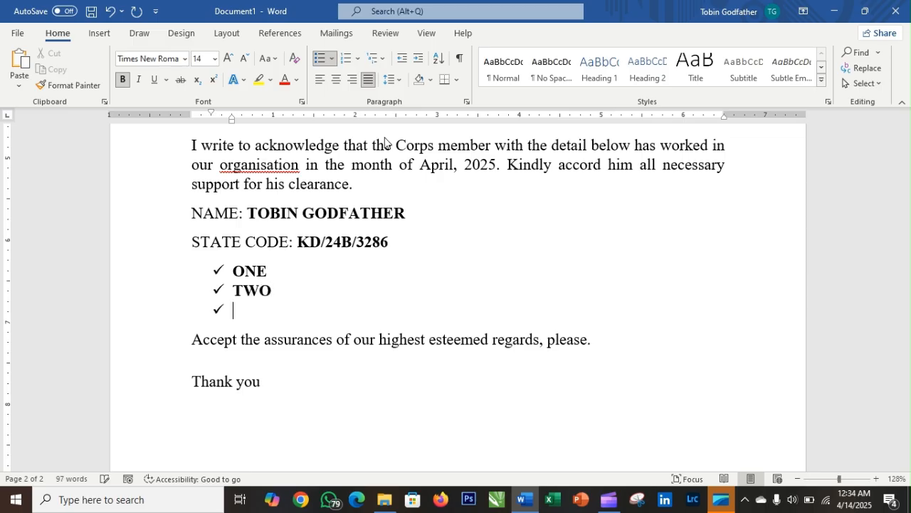
type("THREE")
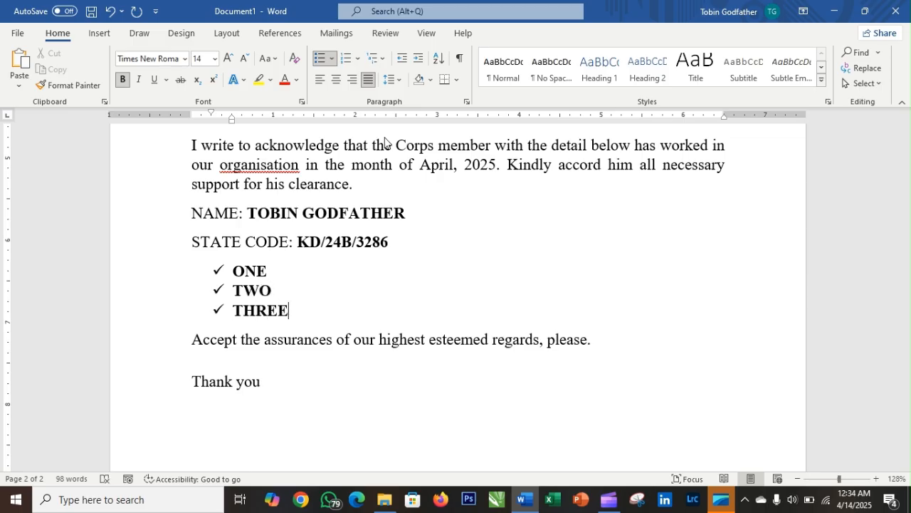
left_click(219, 271)
- Switch the checkmarks to 1. 2. 3. numbering and add empty items 4 and 5 after THREE
left_click(358, 61)
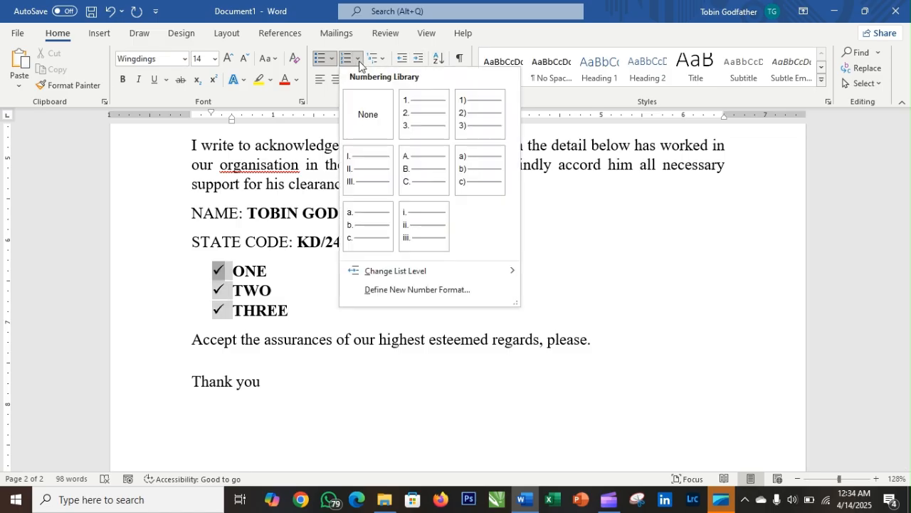
key("Escape")
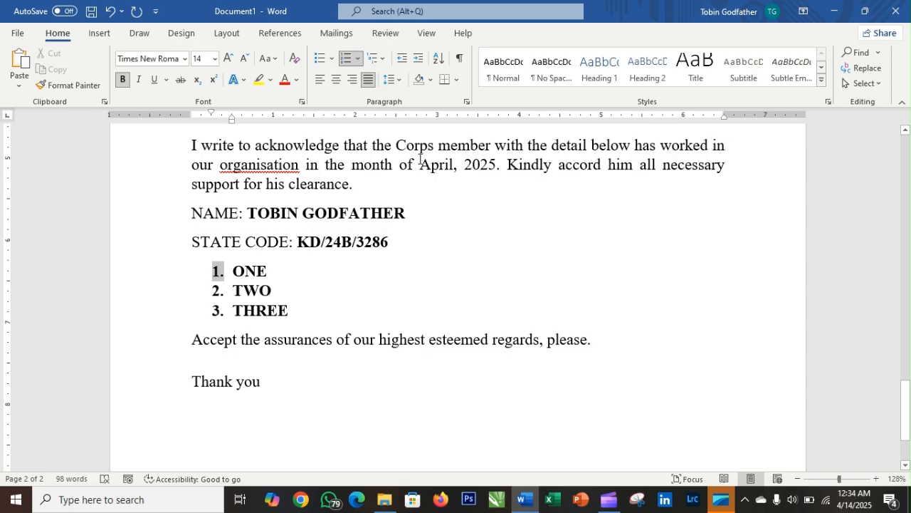
left_click(320, 301)
key("Return")
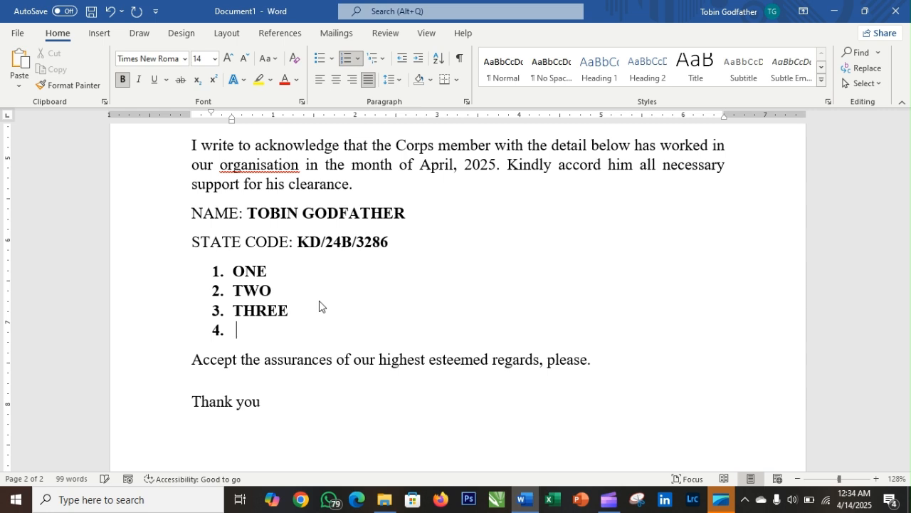
key("Return")
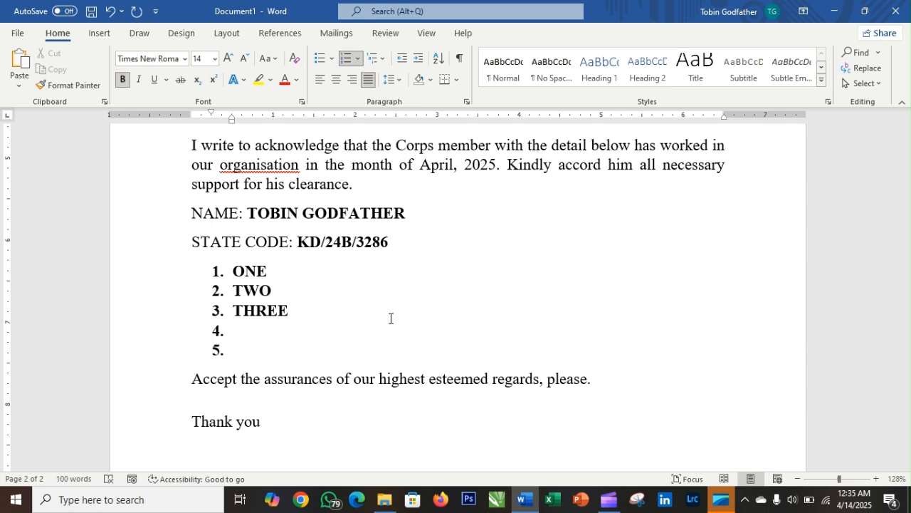
left_click(230, 407)
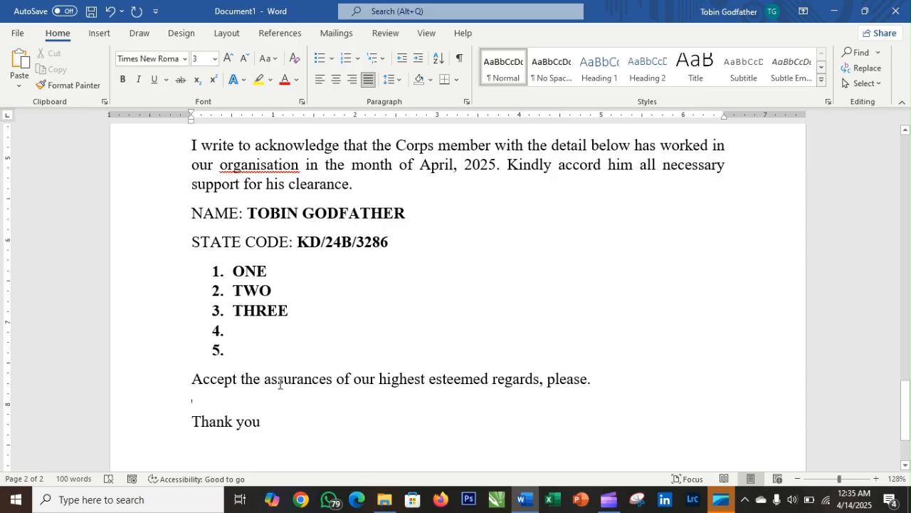
- Try the 1) a) i) and 1. 1.1. multilevel styles, then settle on ❖ diamond bullets
left_click(217, 273)
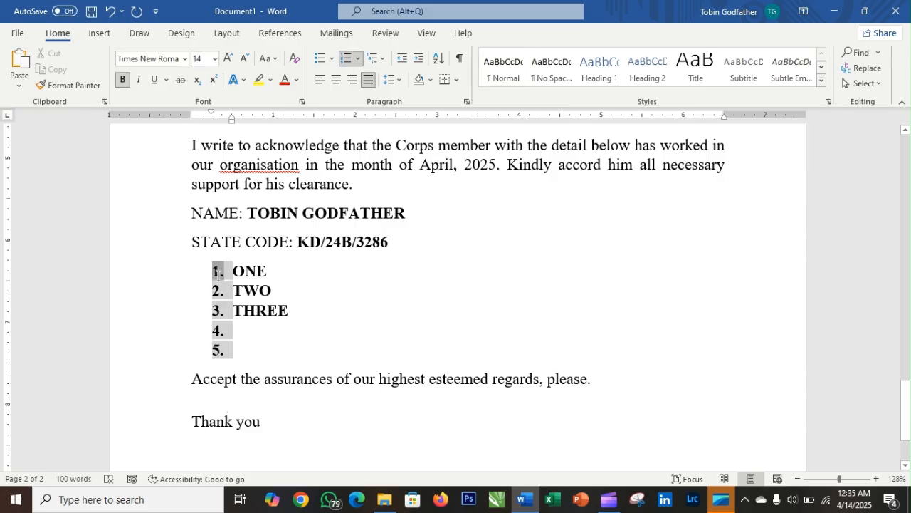
left_click(385, 60)
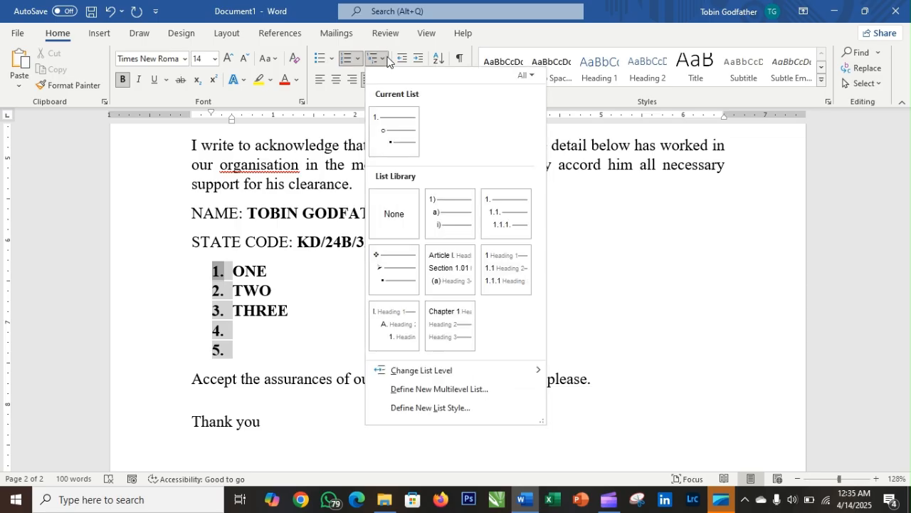
left_click(446, 217)
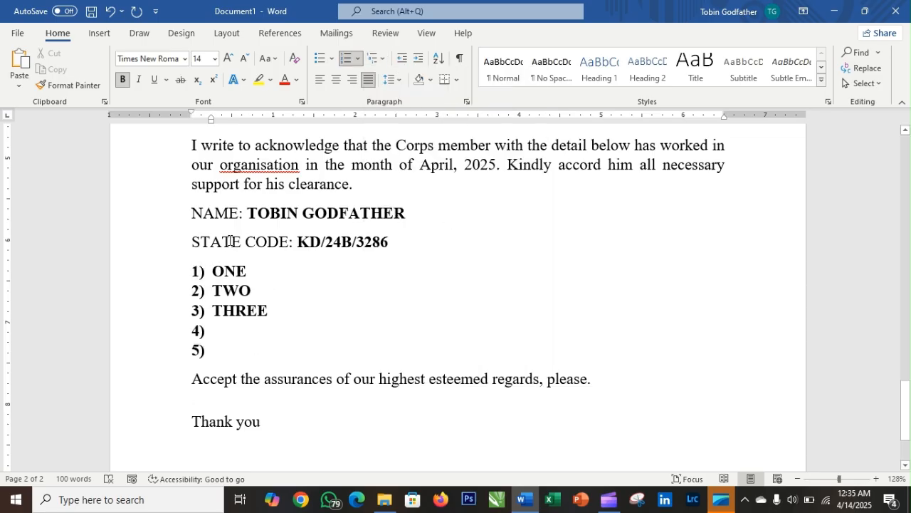
left_click(386, 61)
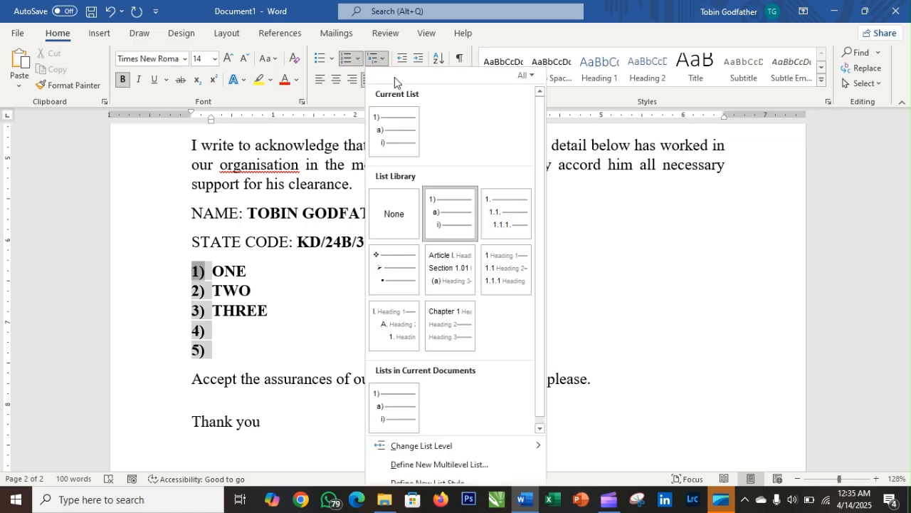
left_click(506, 215)
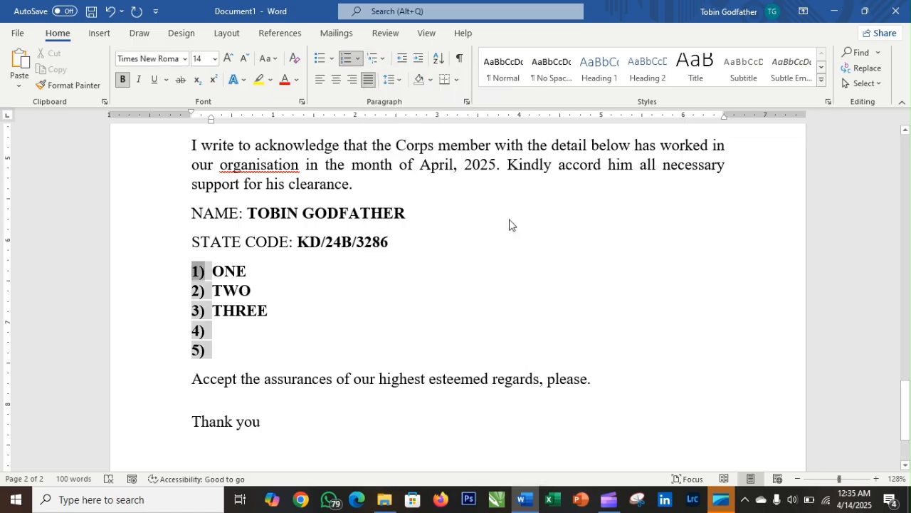
left_click(197, 272)
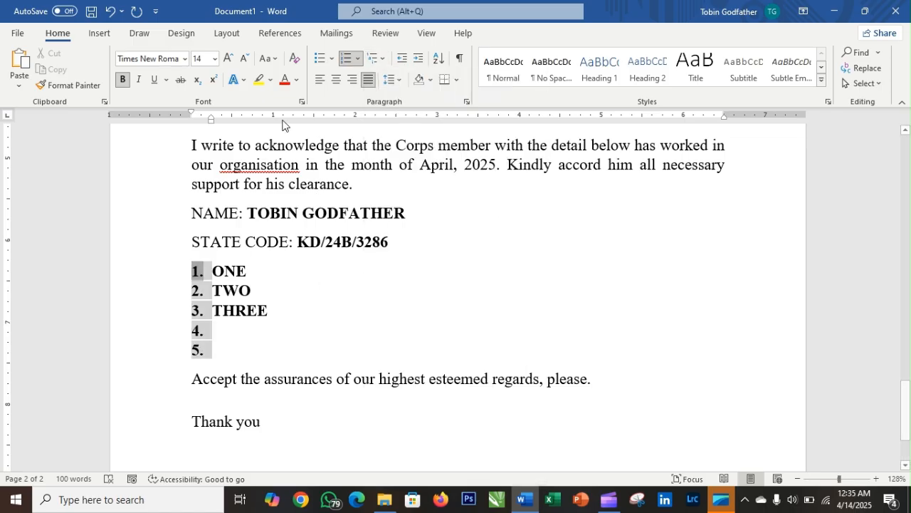
left_click(385, 62)
left_click(387, 278)
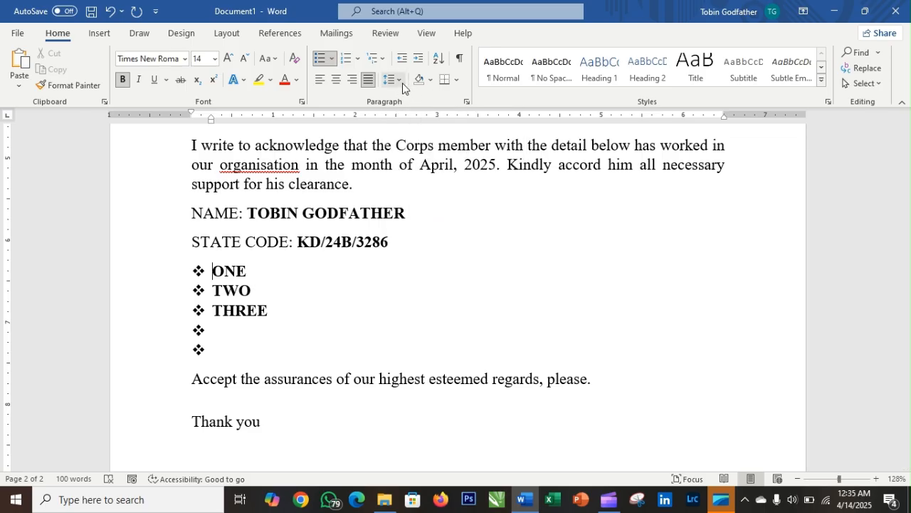
- Shade the NAME line dark blue, replacing a first orange attempt
scroll(428, 192, "up", 4)
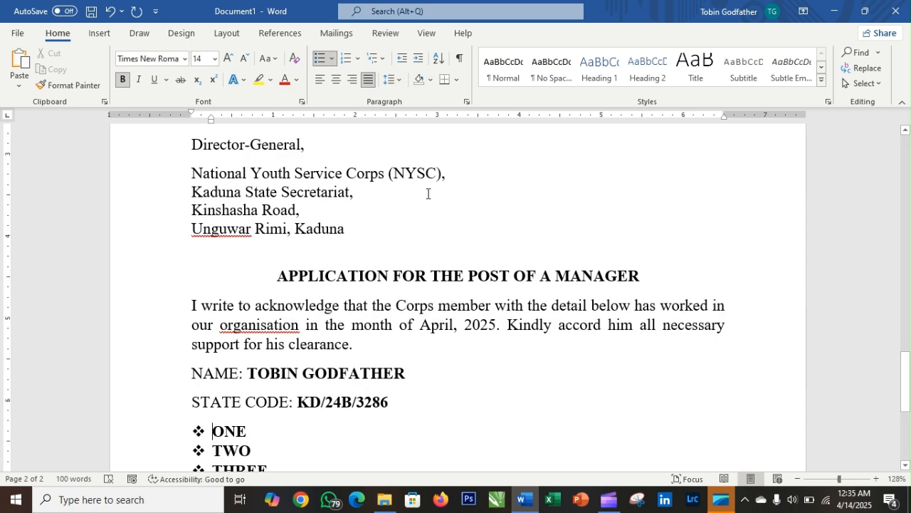
scroll(428, 192, "down", 3)
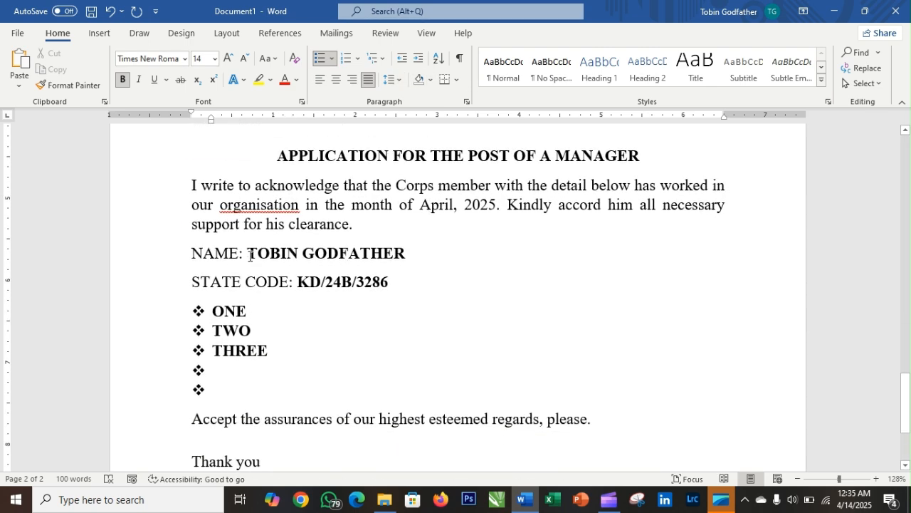
left_click_drag(250, 253, 419, 254)
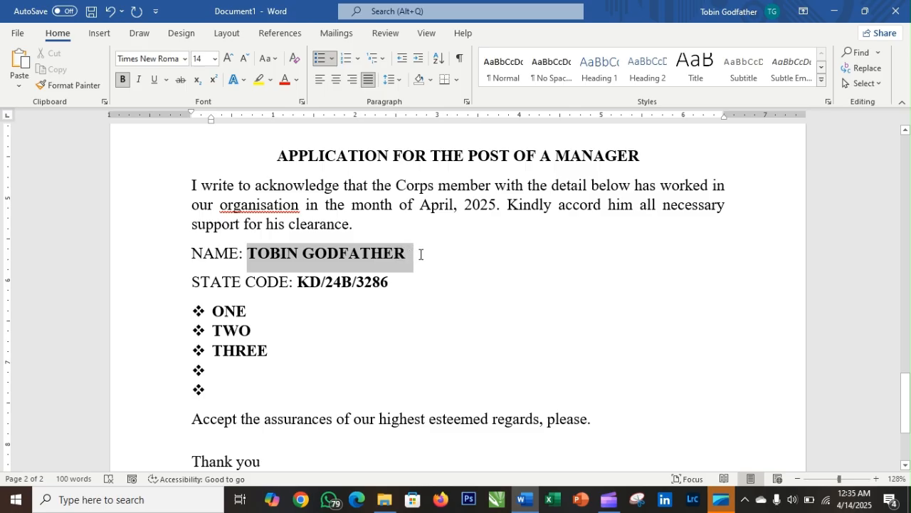
left_click(431, 79)
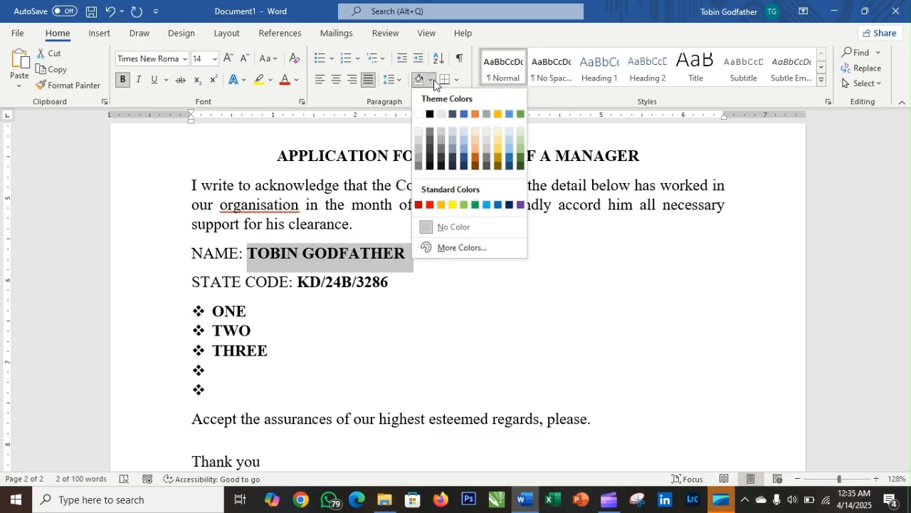
left_click(441, 205)
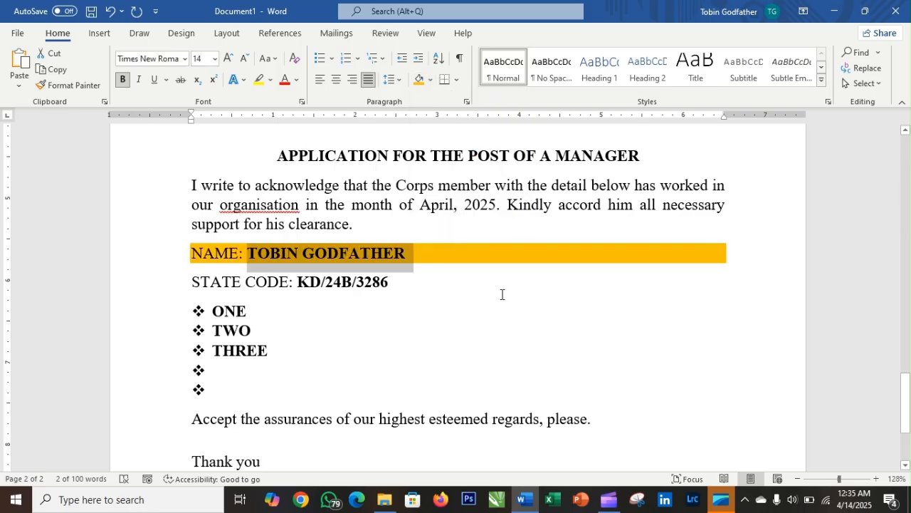
left_click(430, 80)
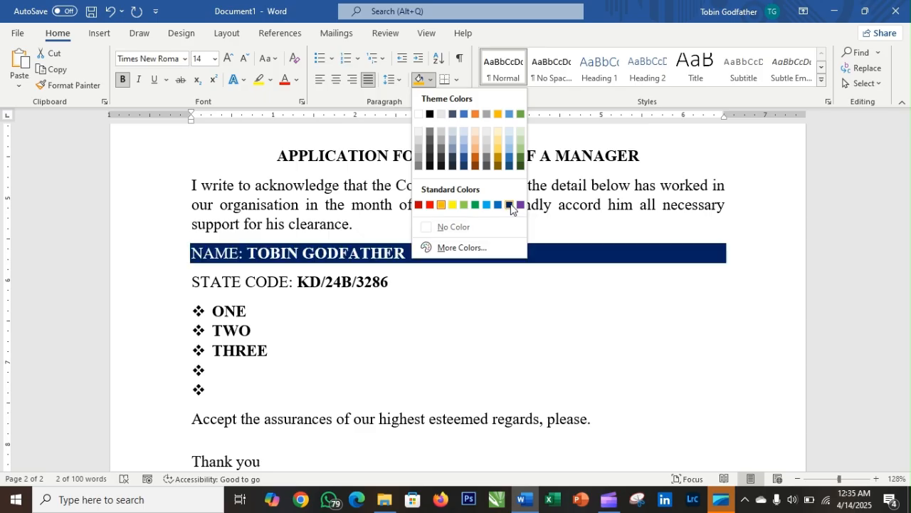
left_click(510, 205)
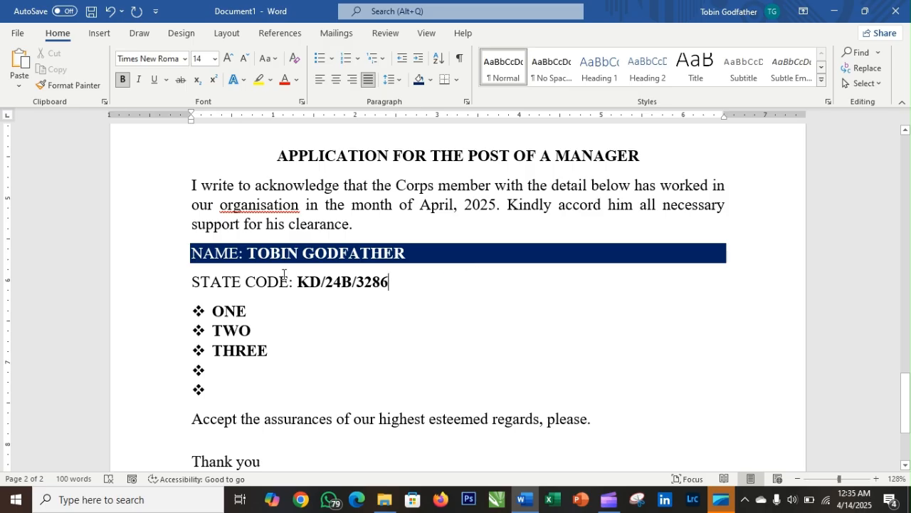
left_click_drag(388, 281, 298, 283)
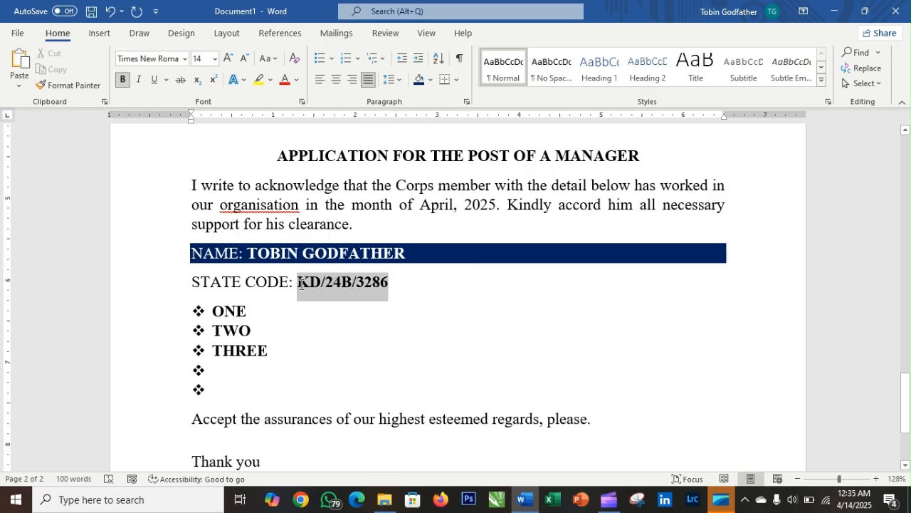
left_click(420, 79)
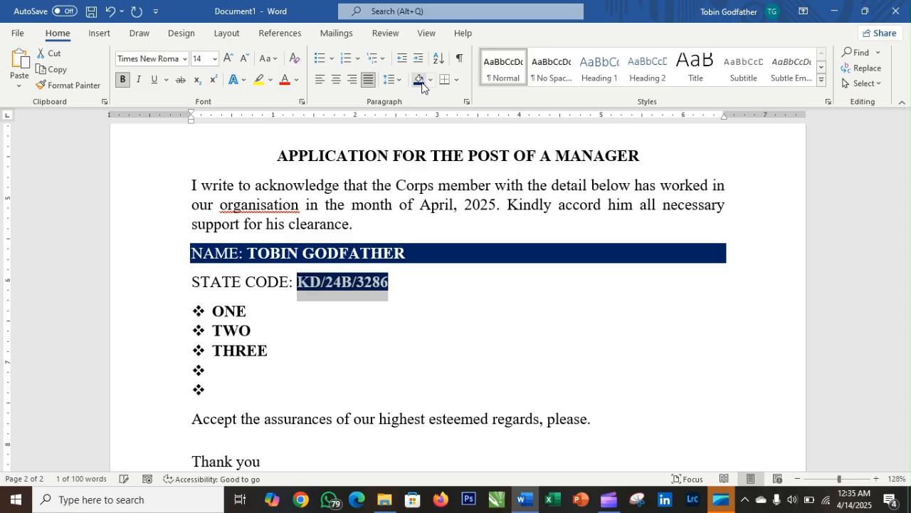
left_click(475, 261)
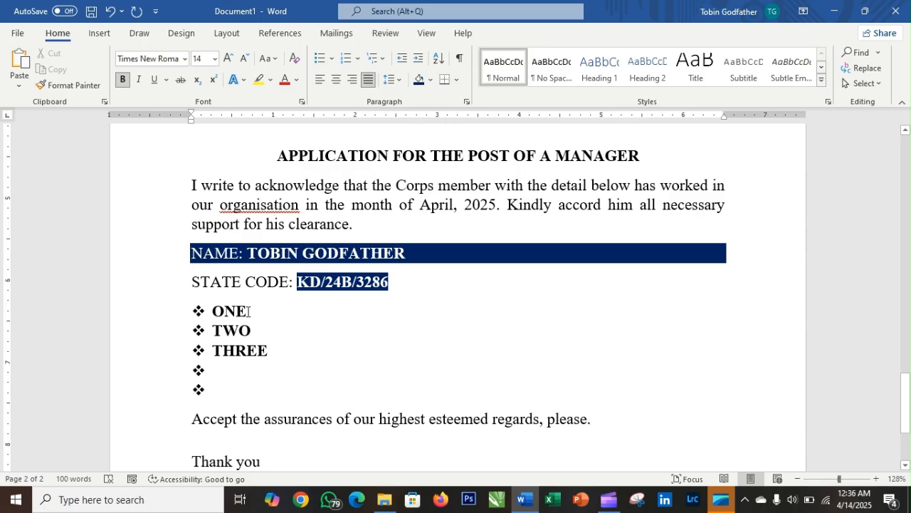
- Replace ONE, TWO and THREE with GRACE, ABEL and JOHN
left_click_drag(248, 311, 216, 318)
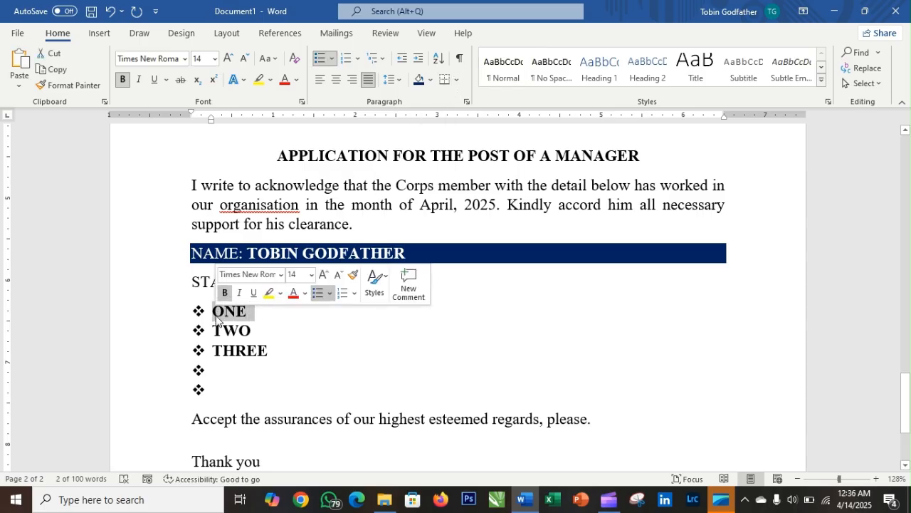
type("GRACE")
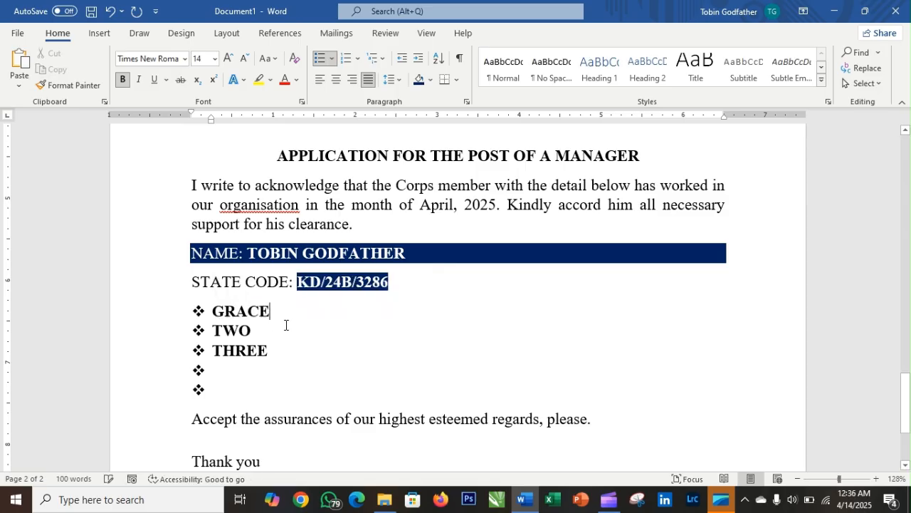
left_click_drag(271, 334, 214, 335)
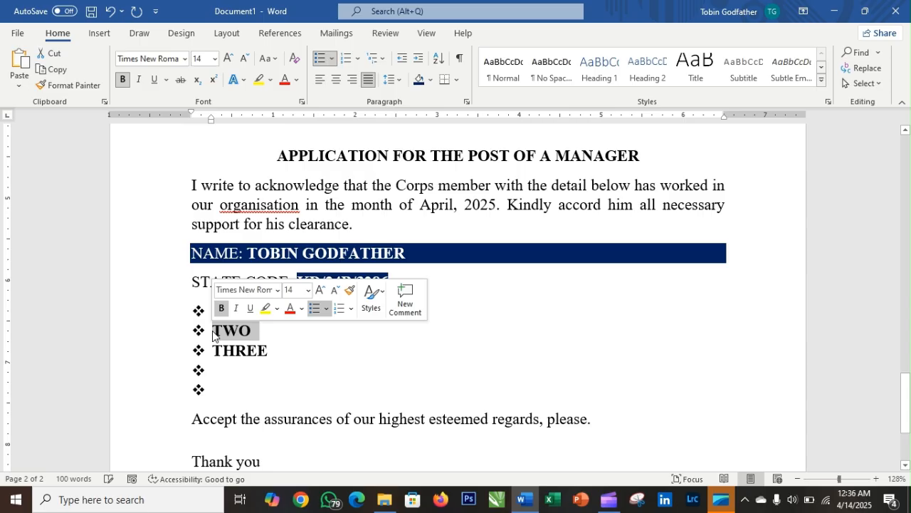
type("ABEL")
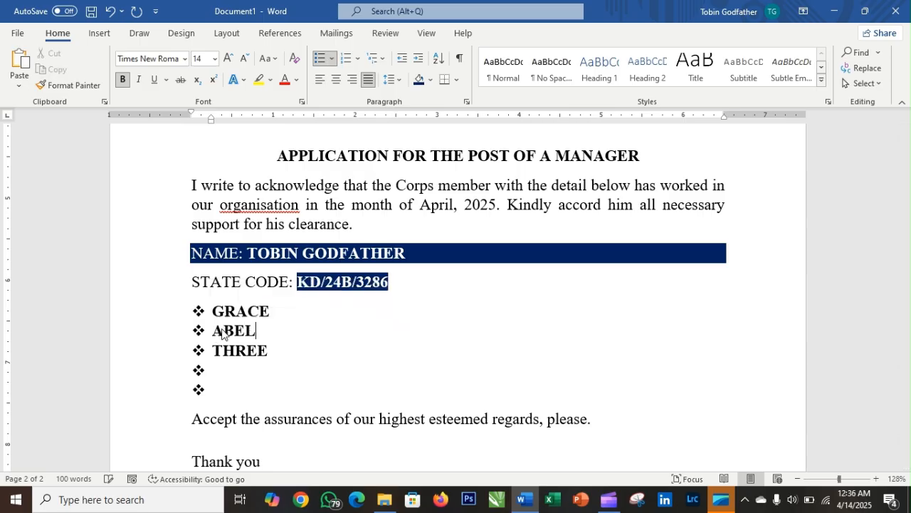
left_click_drag(282, 353, 212, 359)
type("JOHN")
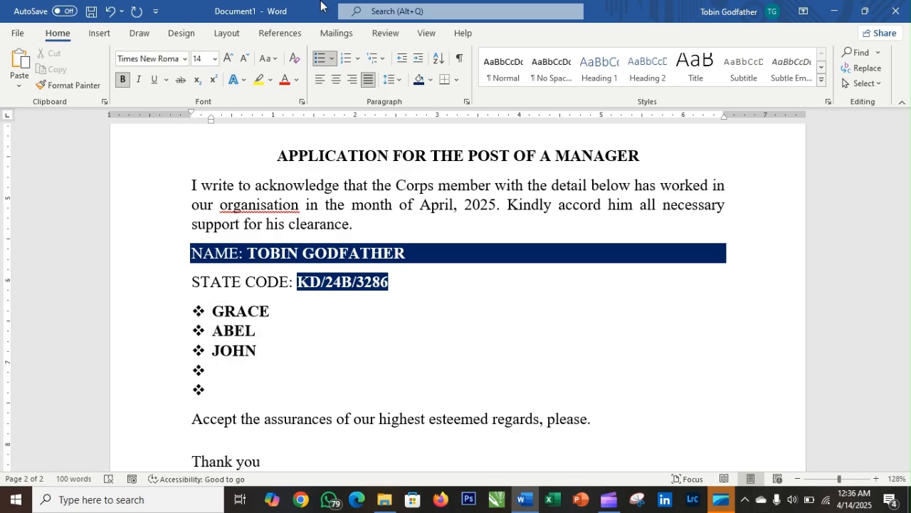
- Type BRIGHT and CAKE on the two empty bullets, then select the whole list
key("Down")
type("BRITH")
key("BackSpace")
key("BackSpace")
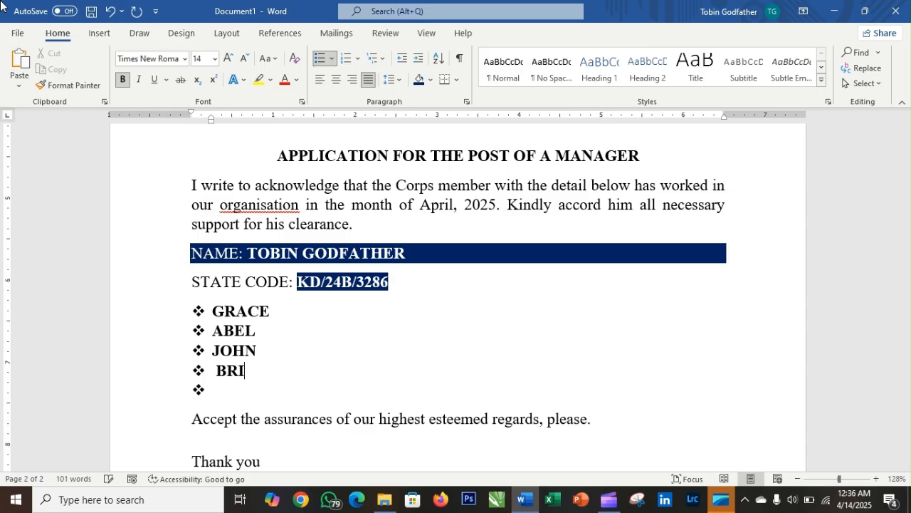
type("GHT CAKE")
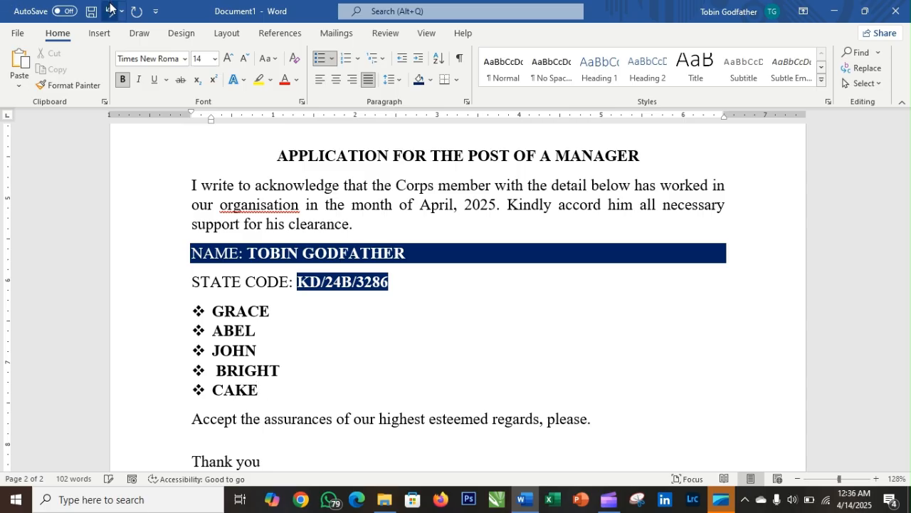
left_click_drag(214, 312, 284, 388)
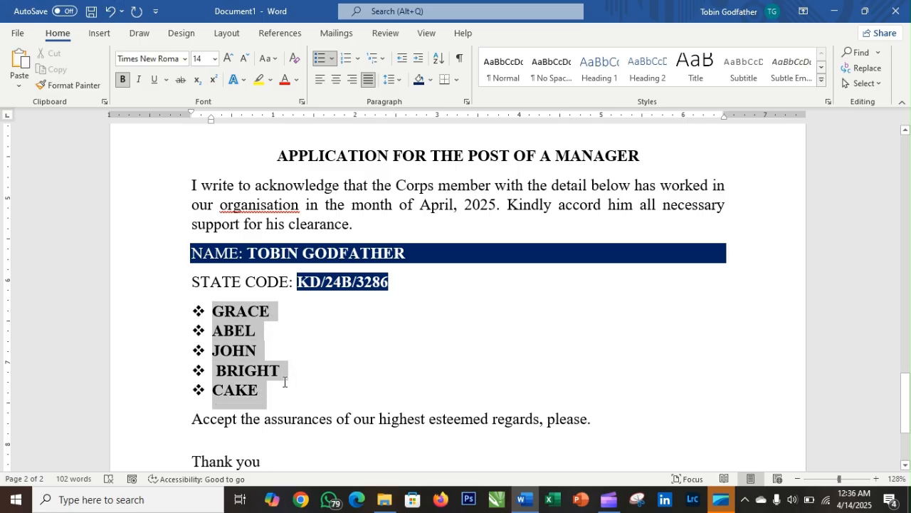
- Sort the names descending, then re-sort ascending to ABEL, BRIGHT, CAKE, GRACE, JOHN
left_click(439, 59)
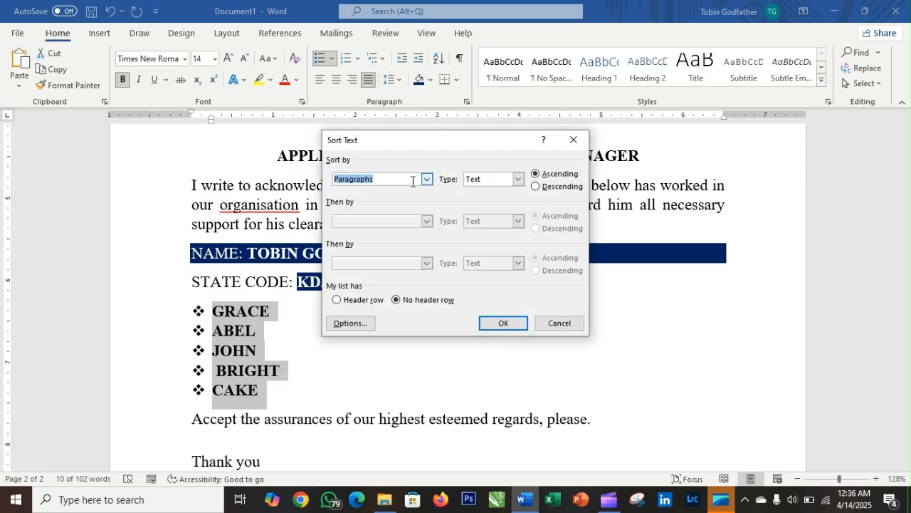
left_click(535, 187)
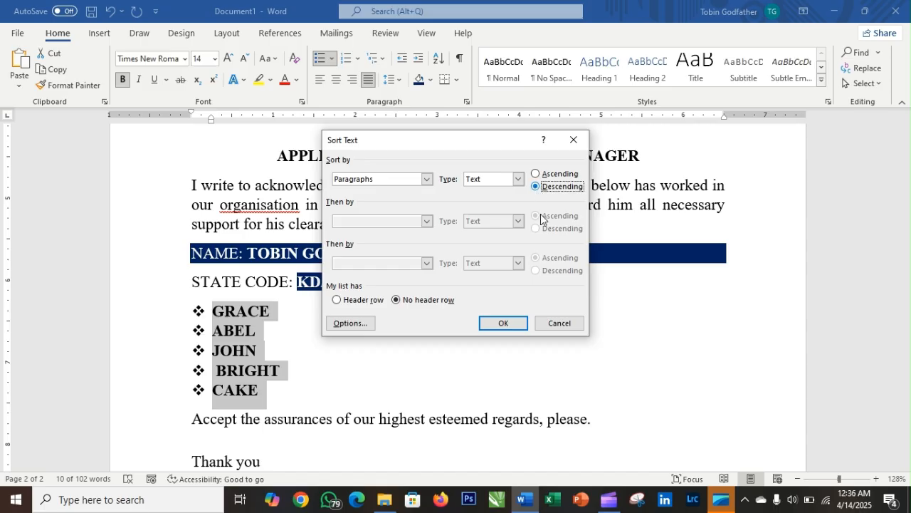
left_click(508, 321)
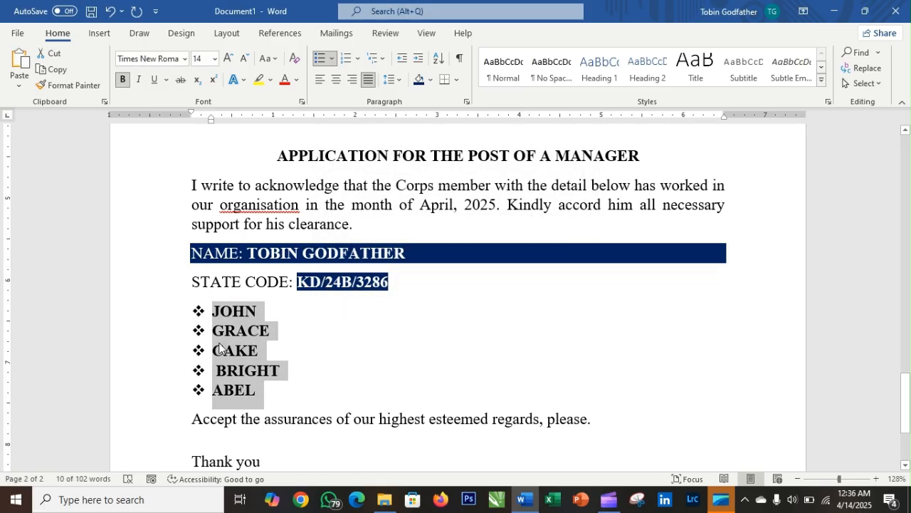
left_click(439, 58)
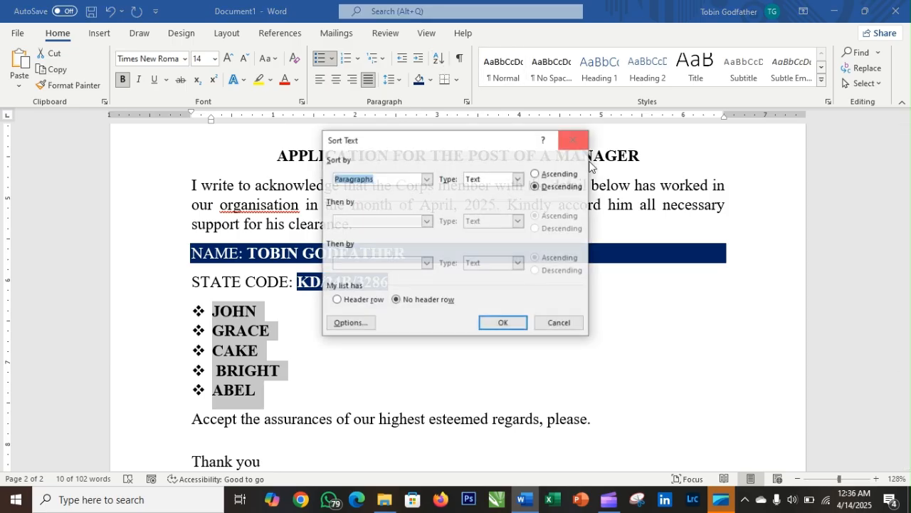
left_click(536, 174)
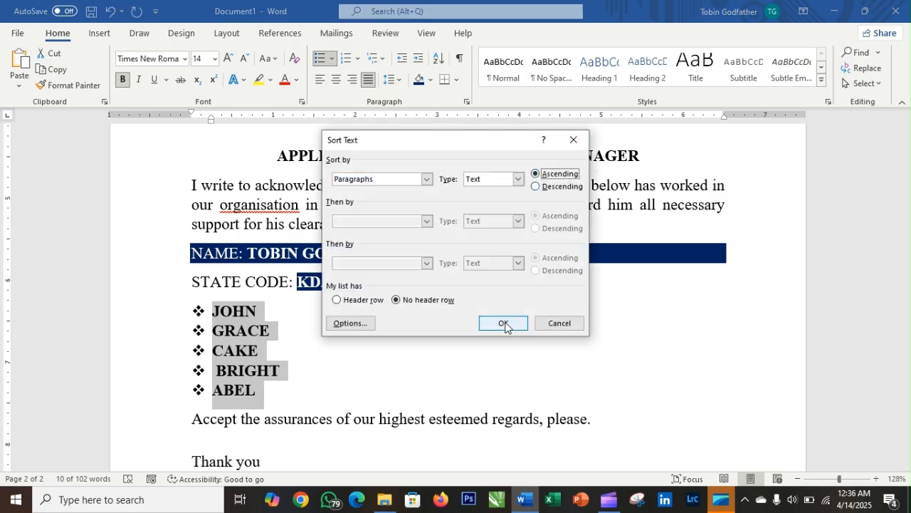
left_click(505, 324)
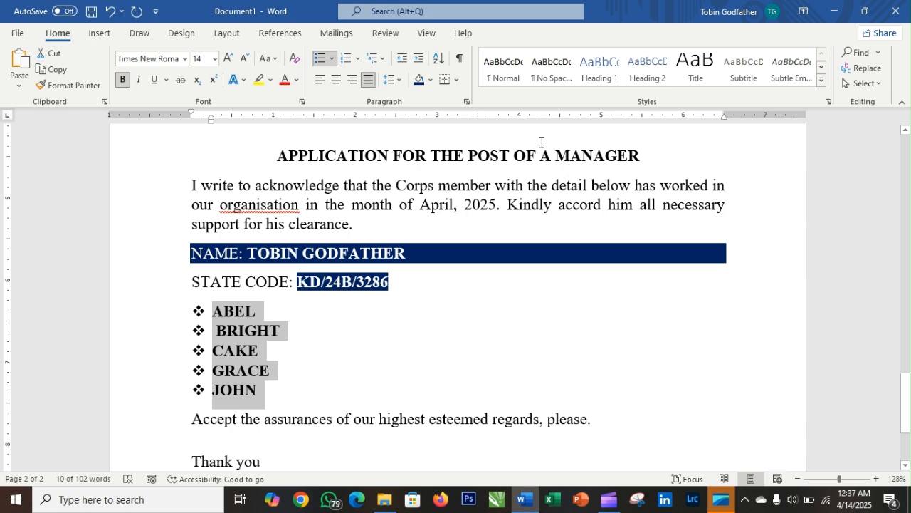
- Turn on Show/Hide ¶ formatting marks and deselect the sorted list
left_click(459, 64)
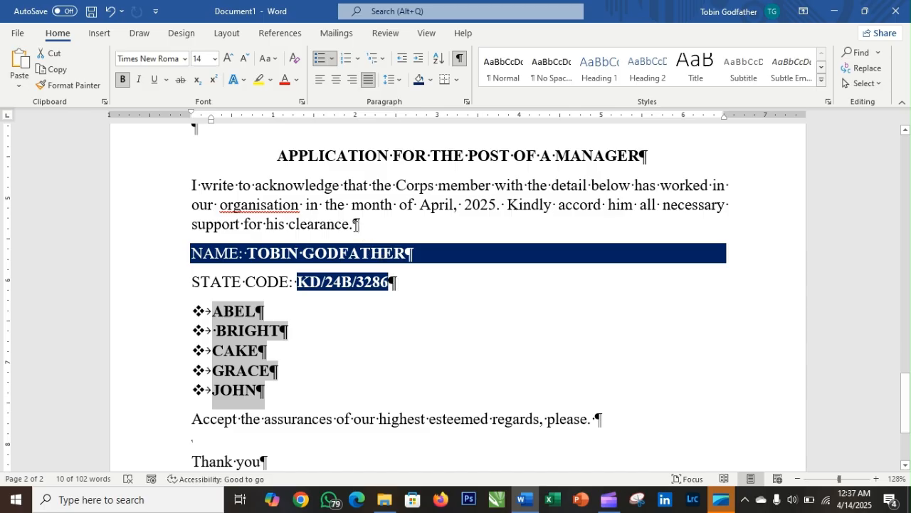
left_click(362, 222)
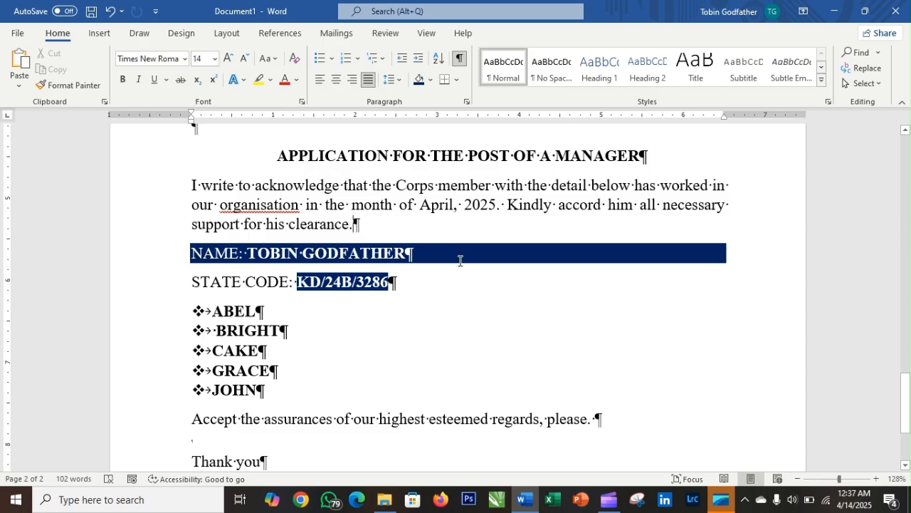
- Turn Show/Hide ¶ off and select the six address lines
scroll(460, 260, "up", 5)
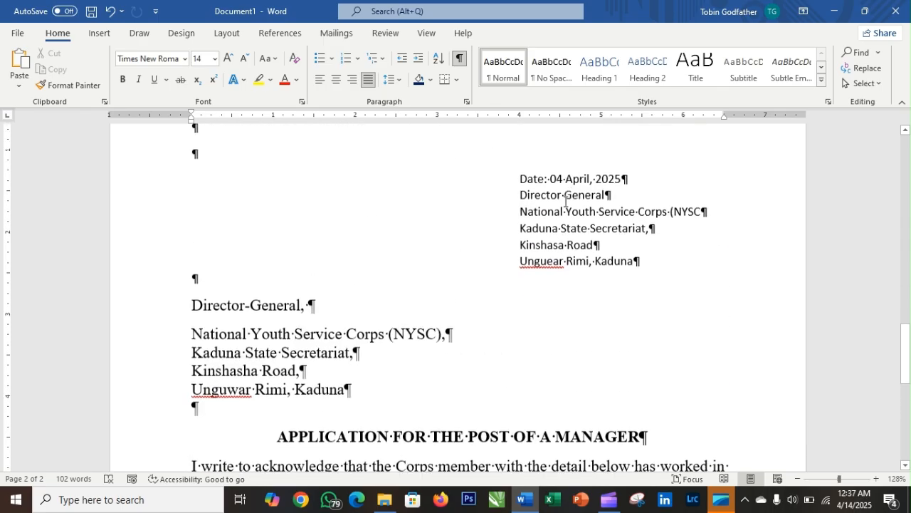
left_click(459, 58)
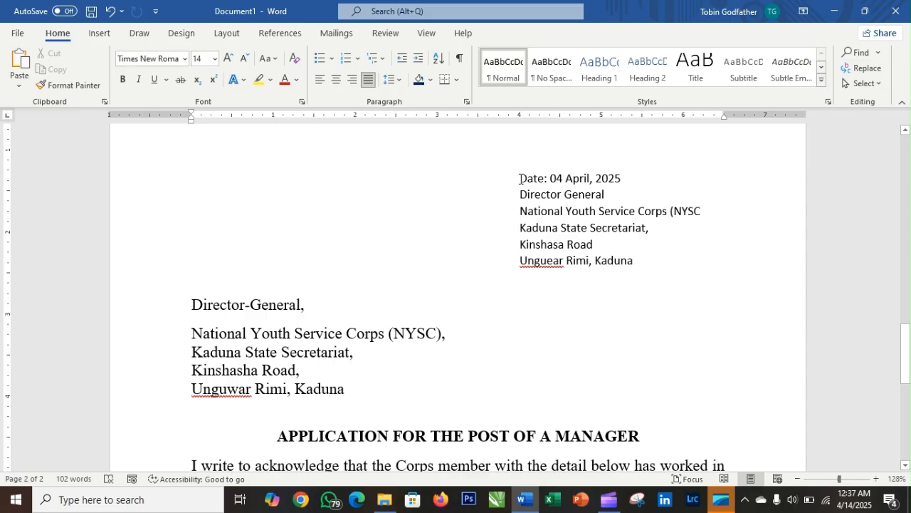
left_click_drag(519, 178, 643, 258)
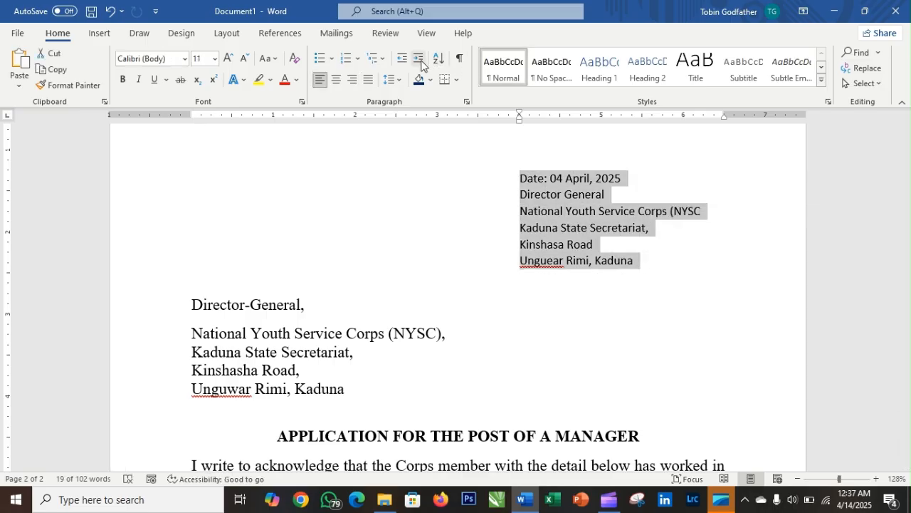